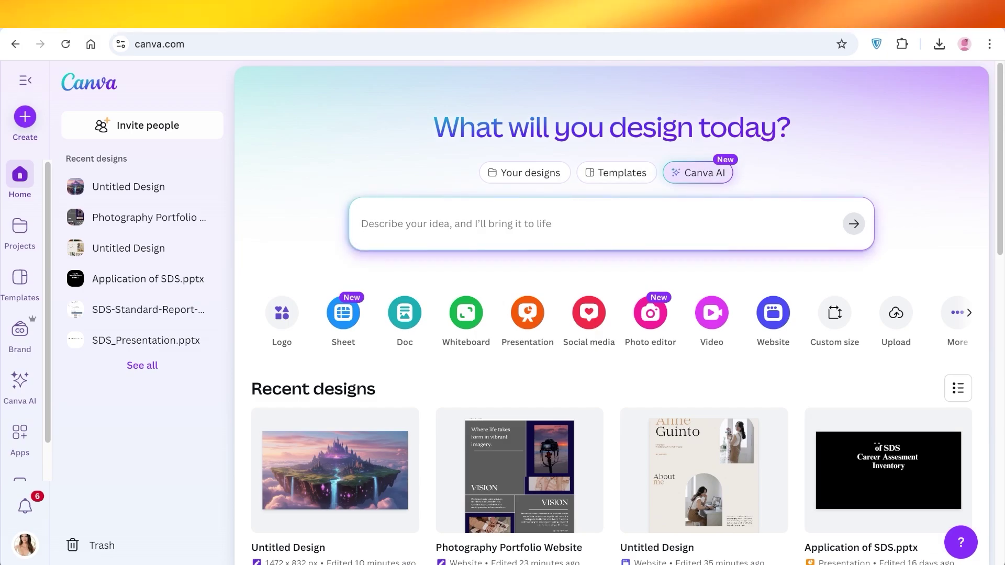
- Submit the Canva AI prompt "create a video of a cute cat walking down the street" and look over the generated results
click(698, 173)
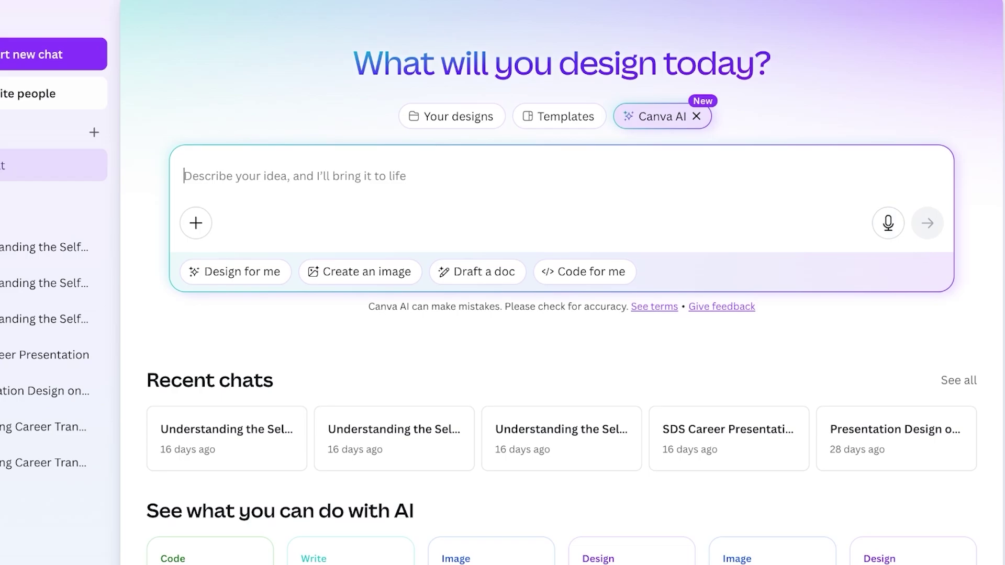
text(C)
key(BackSpace)
text(crea)
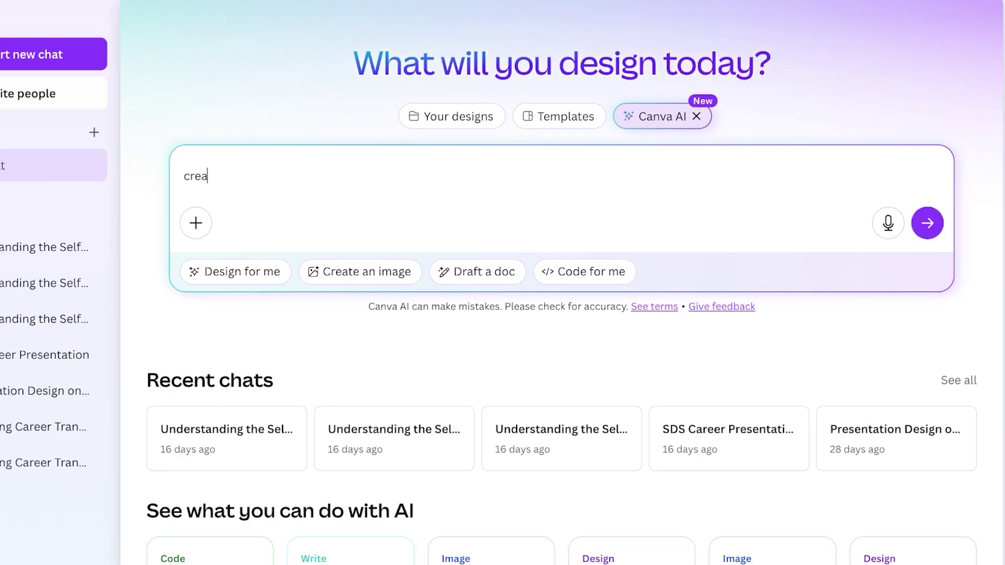
text(te a video of a cute cat w)
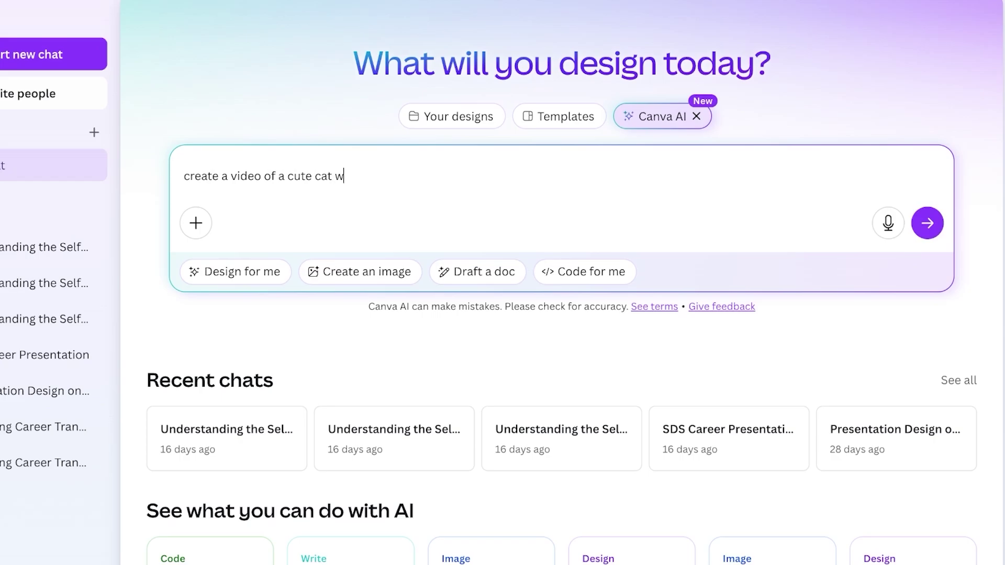
text(alking down the)
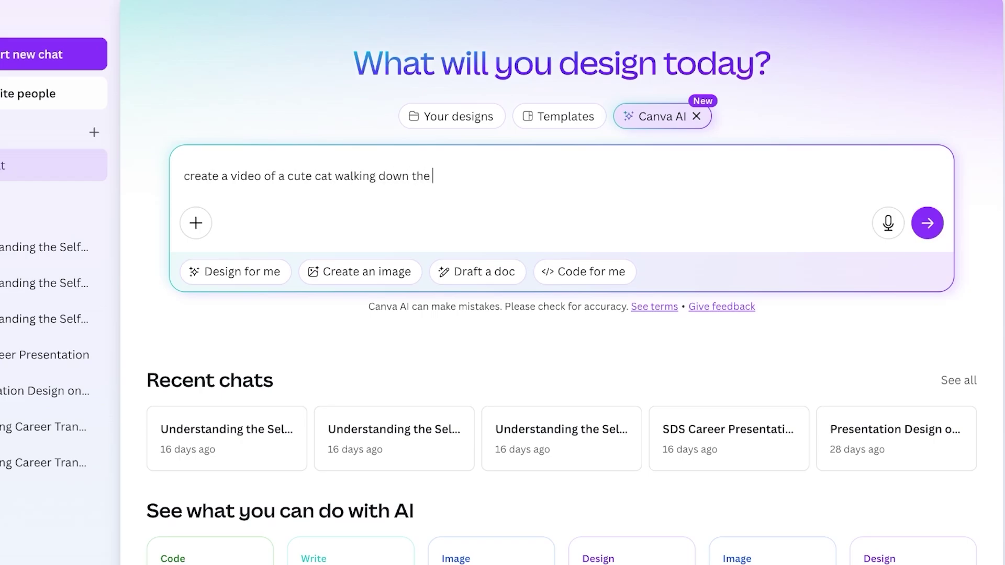
key(Return)
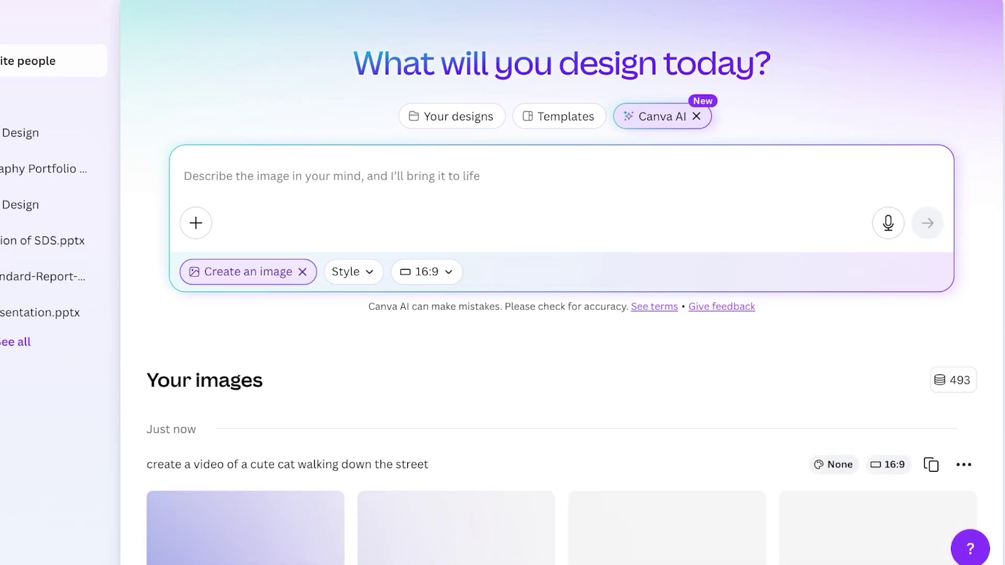
scroll(562, 282, down, 3)
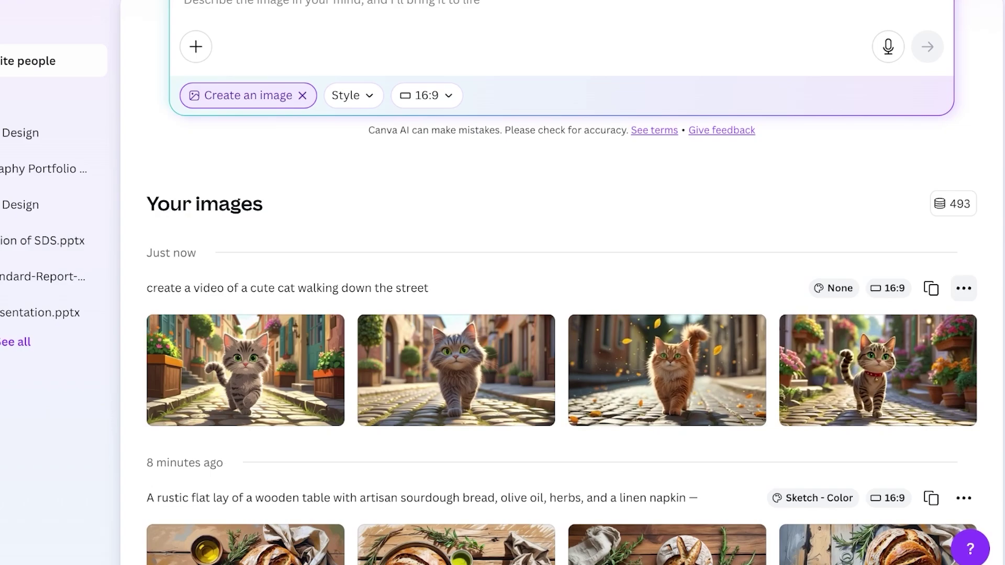
scroll(964, 288, up, 4)
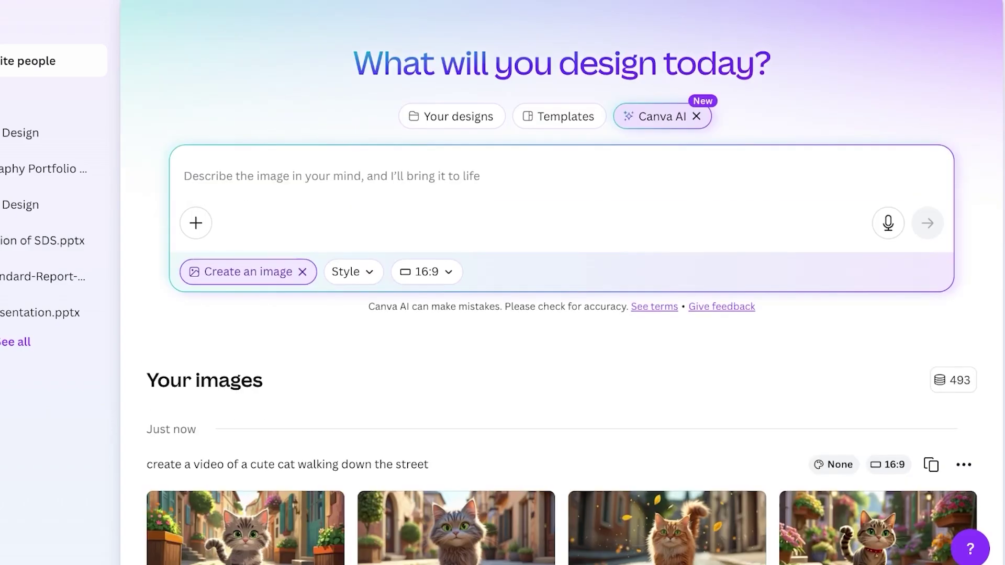
click(302, 271)
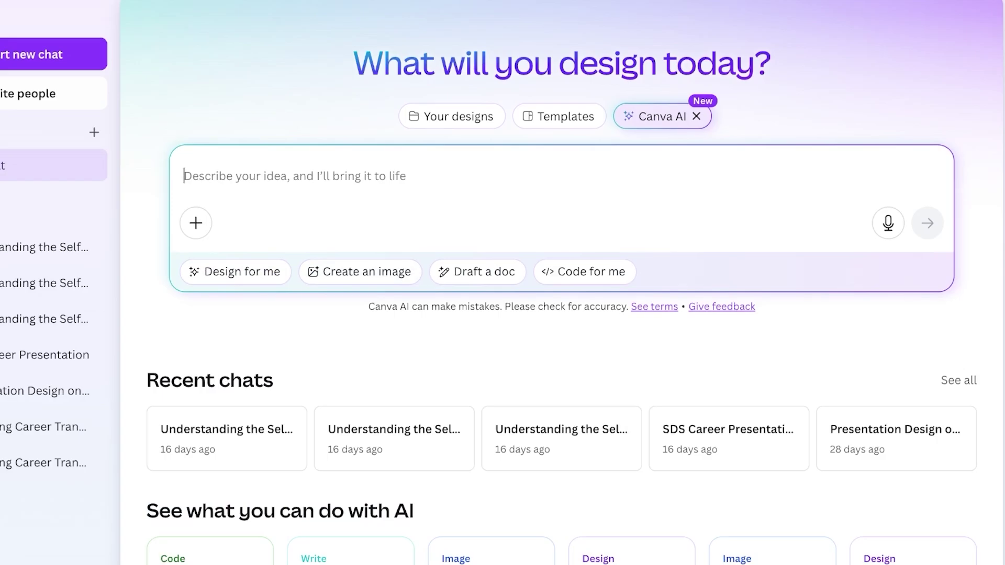
click(235, 272)
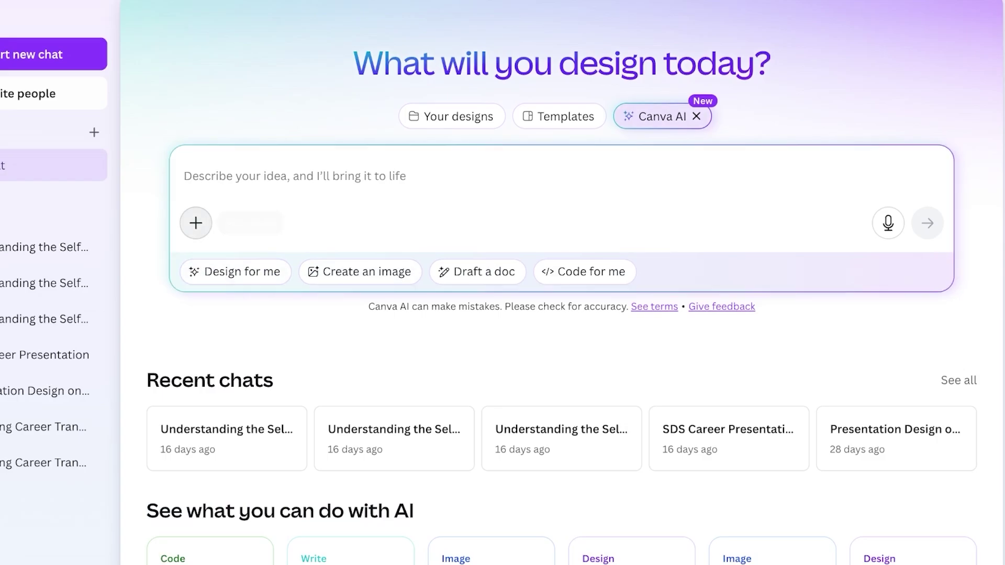
click(196, 223)
key(Escape)
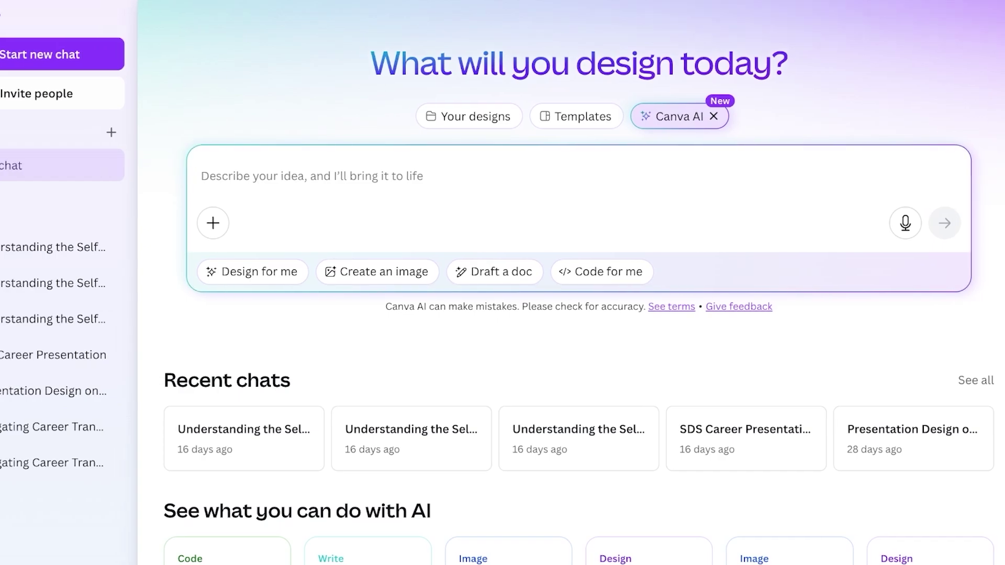
click(20, 9)
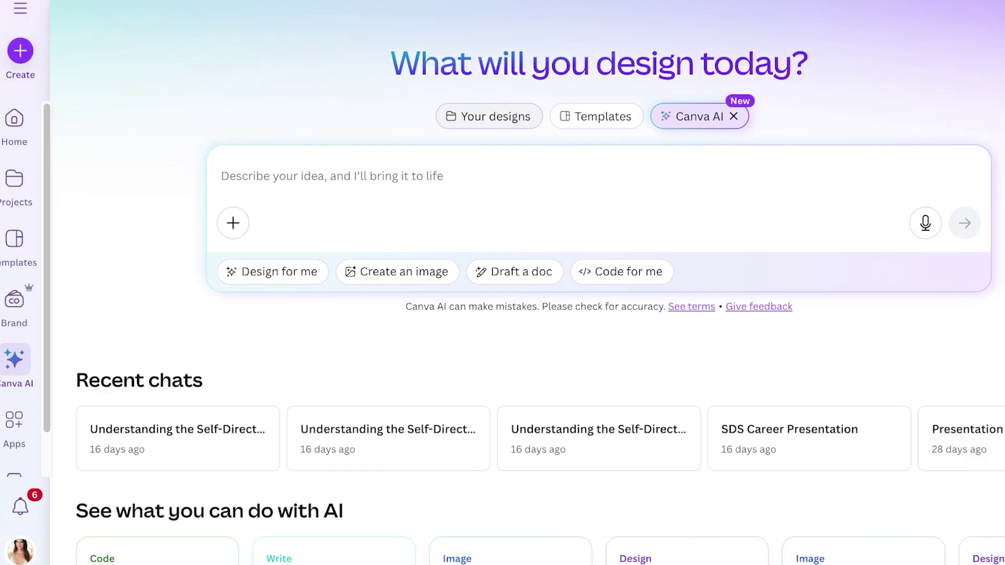
click(497, 116)
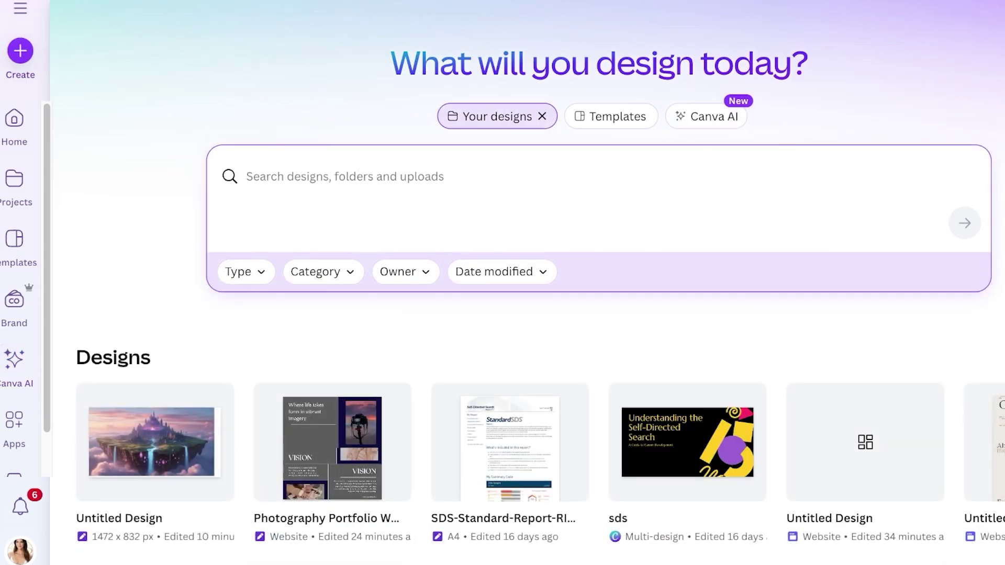
- Return to the home page and create a new blank design with the recent custom size 72 × 36 in
click(14, 118)
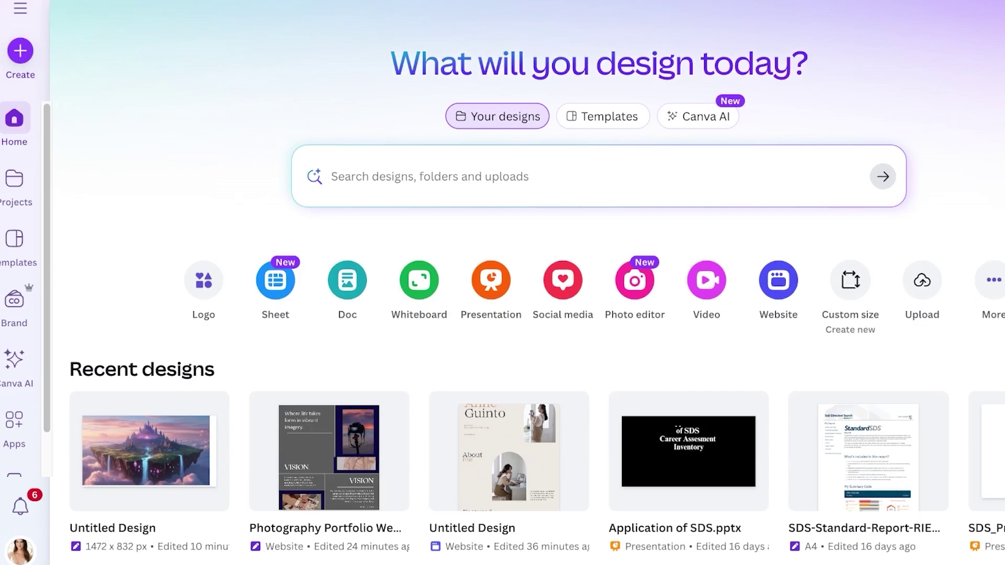
click(851, 280)
key(Escape)
click(851, 280)
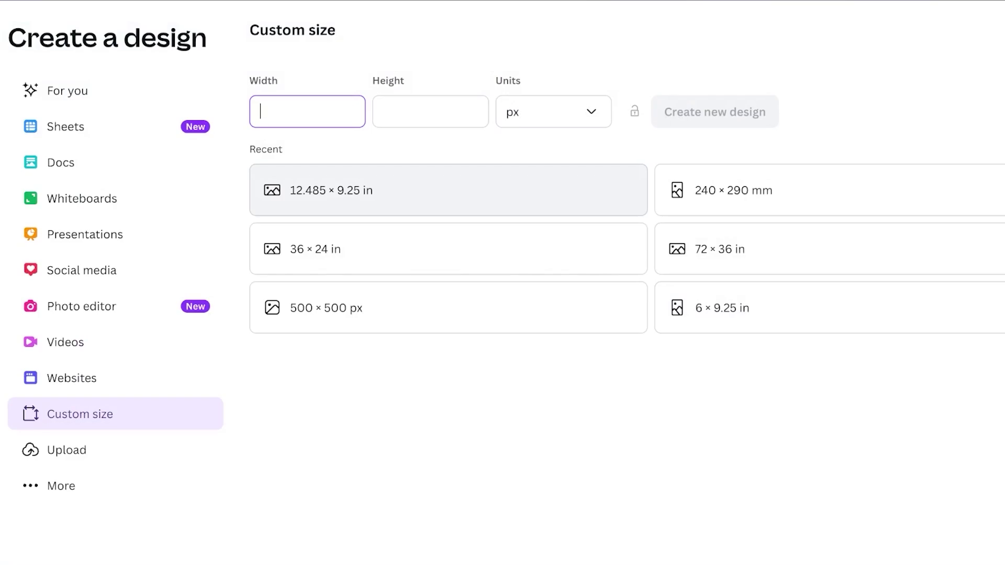
click(816, 249)
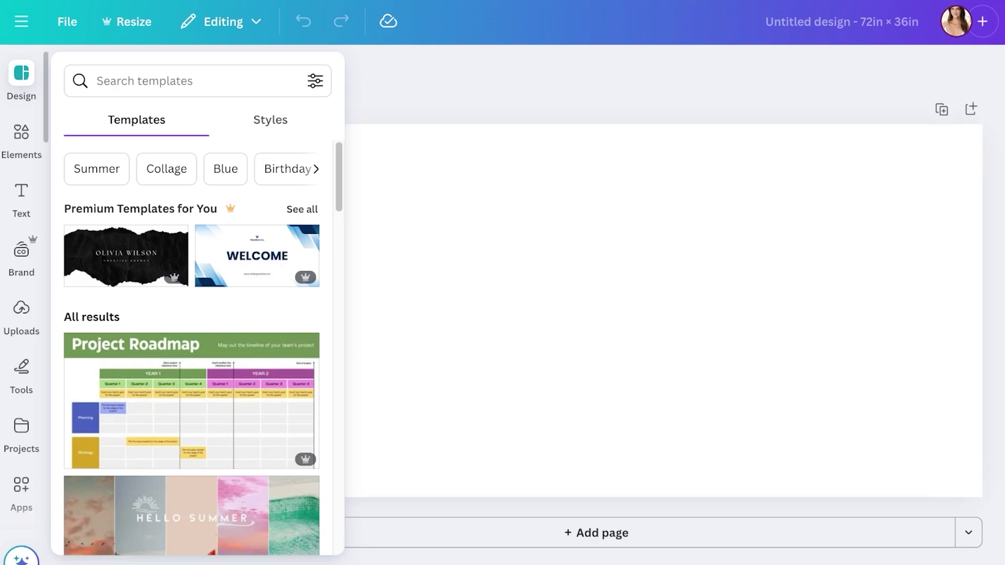
- Search the editor's apps for "magic media" and open Magic Media in video generation mode
click(21, 484)
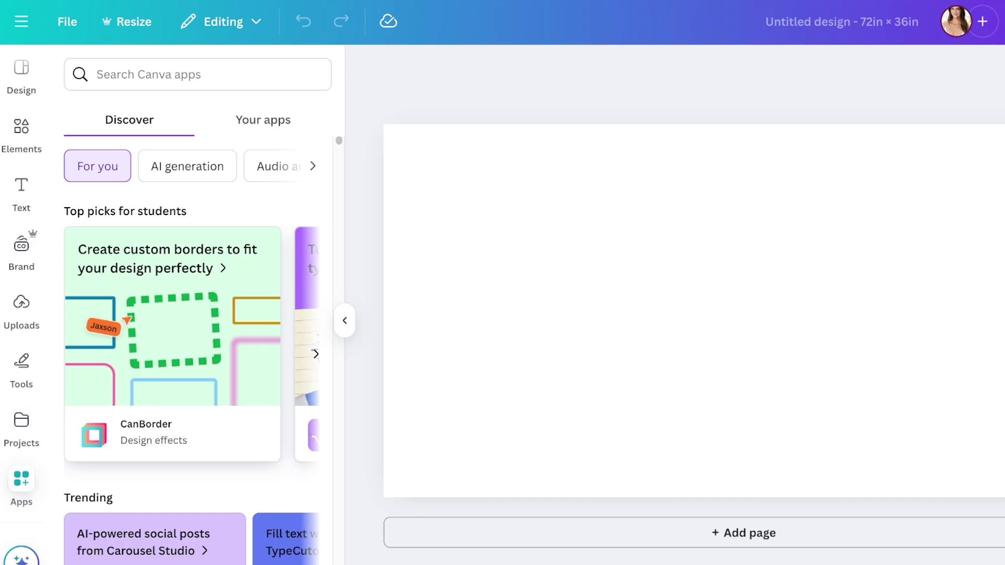
click(198, 74)
text(magic media)
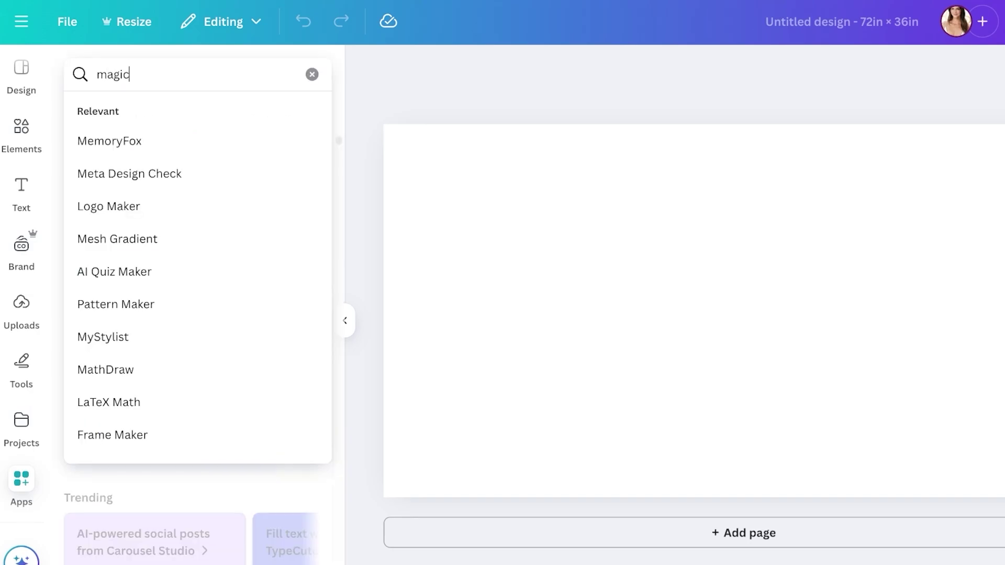
key(Return)
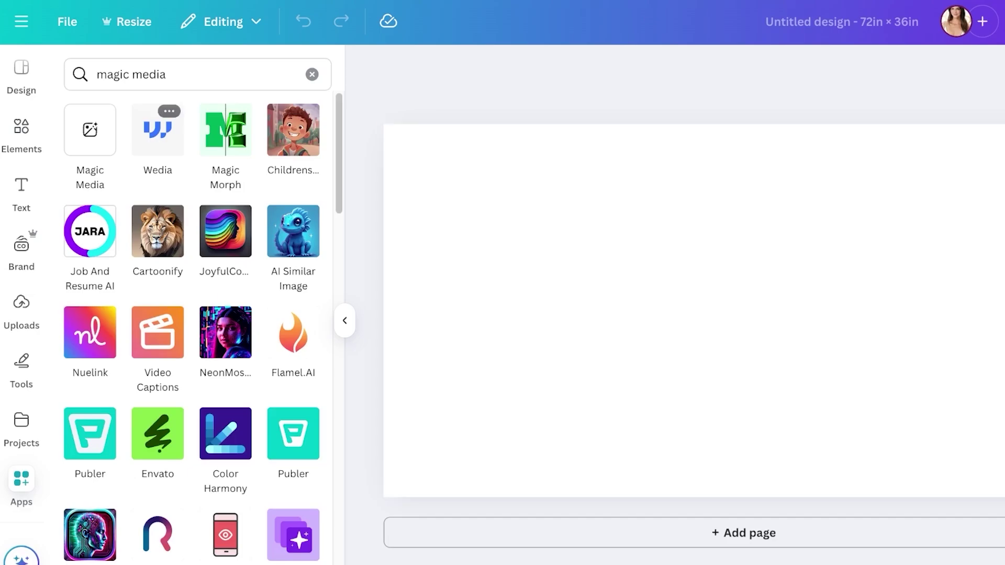
click(90, 129)
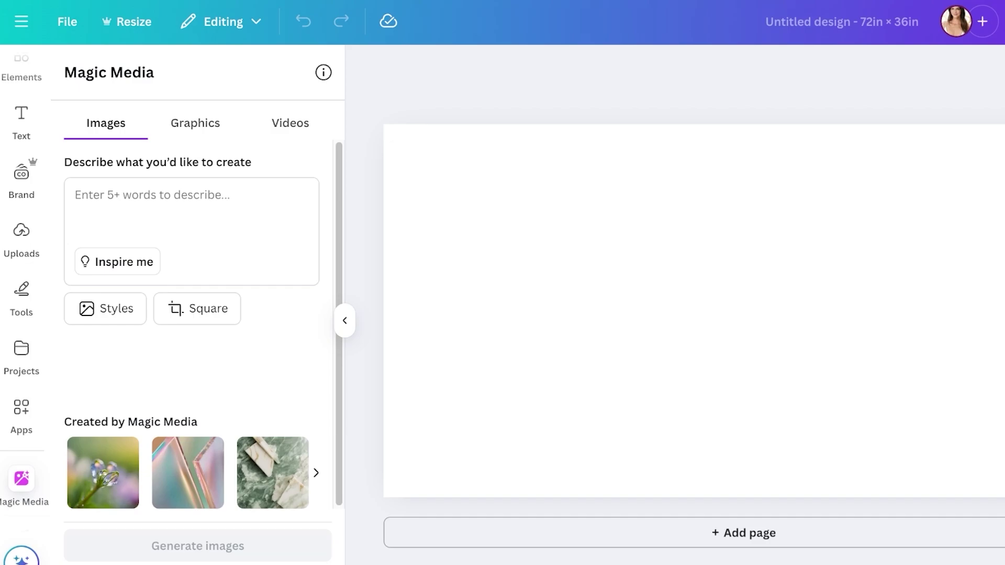
click(195, 123)
click(290, 123)
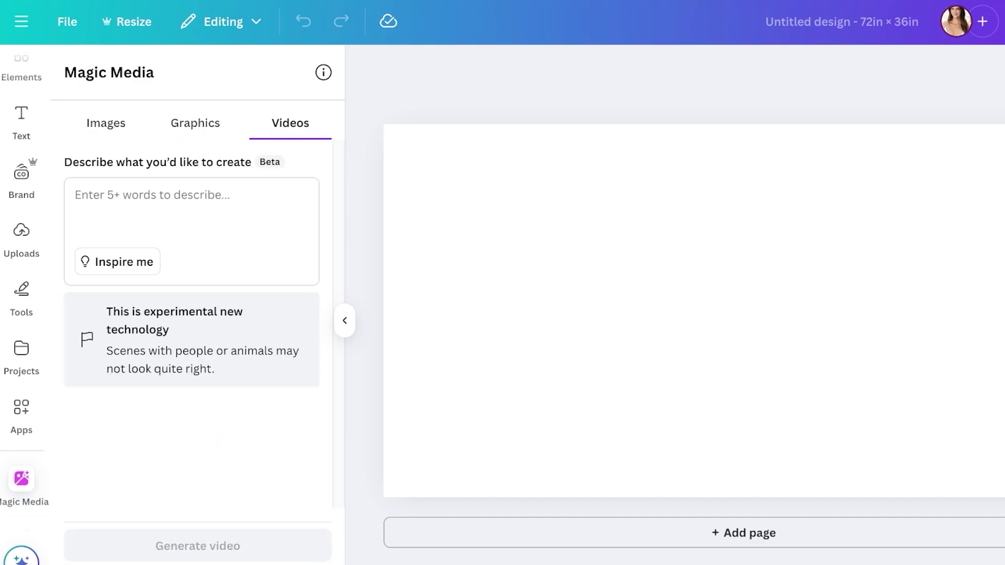
- Fill the video description with the suggested prompt about a steady handheld shot of puppies playing in a park
click(191, 209)
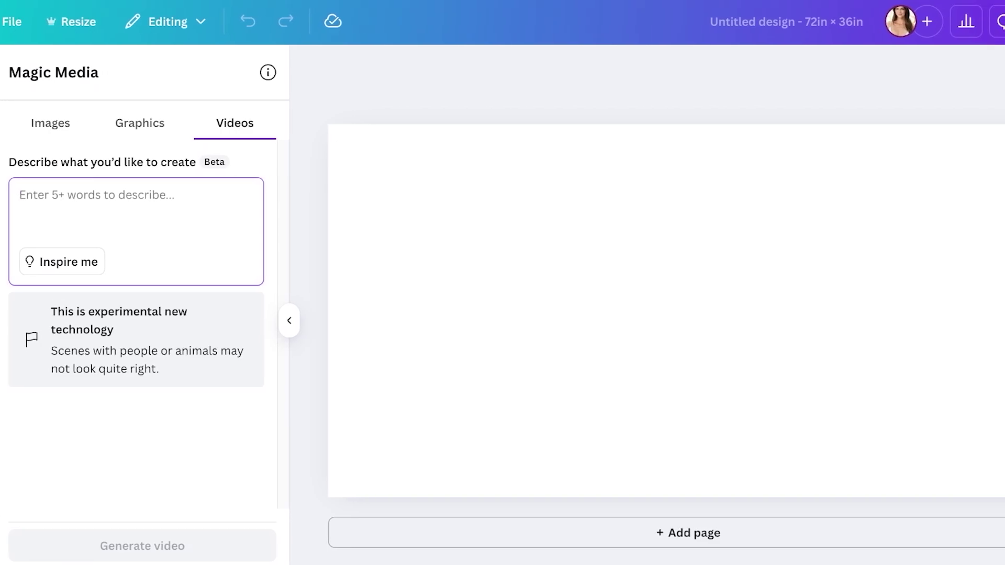
click(62, 261)
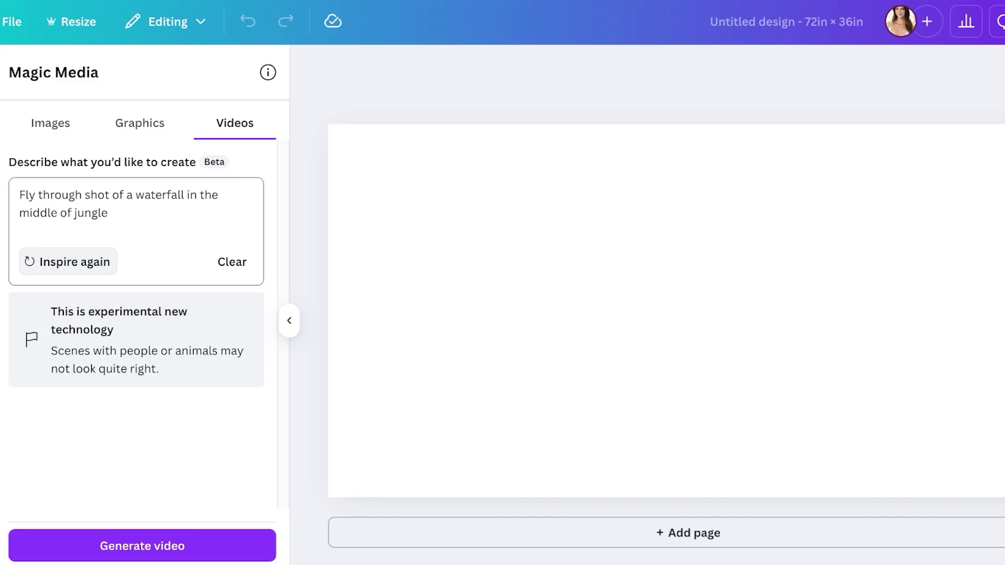
click(69, 262)
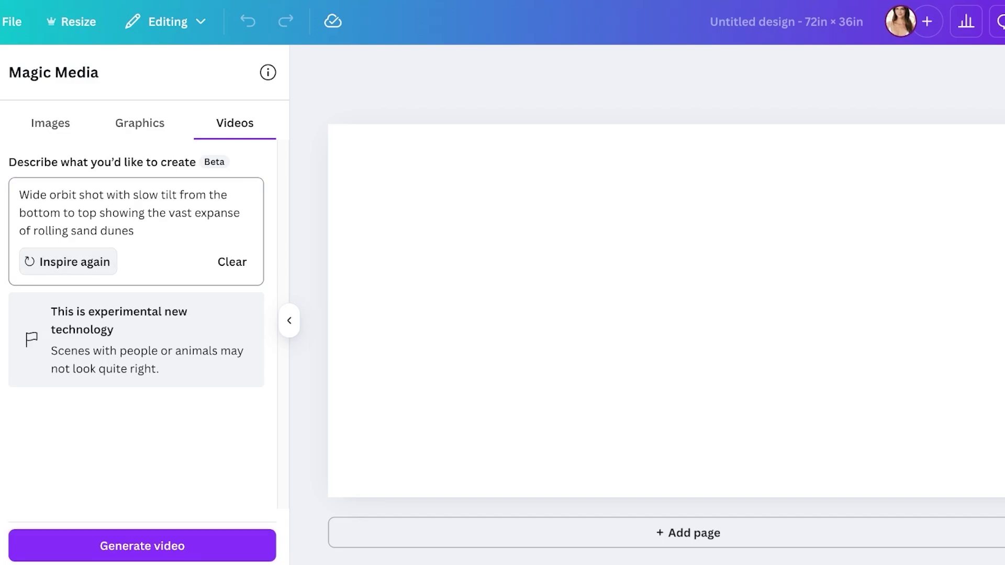
click(68, 262)
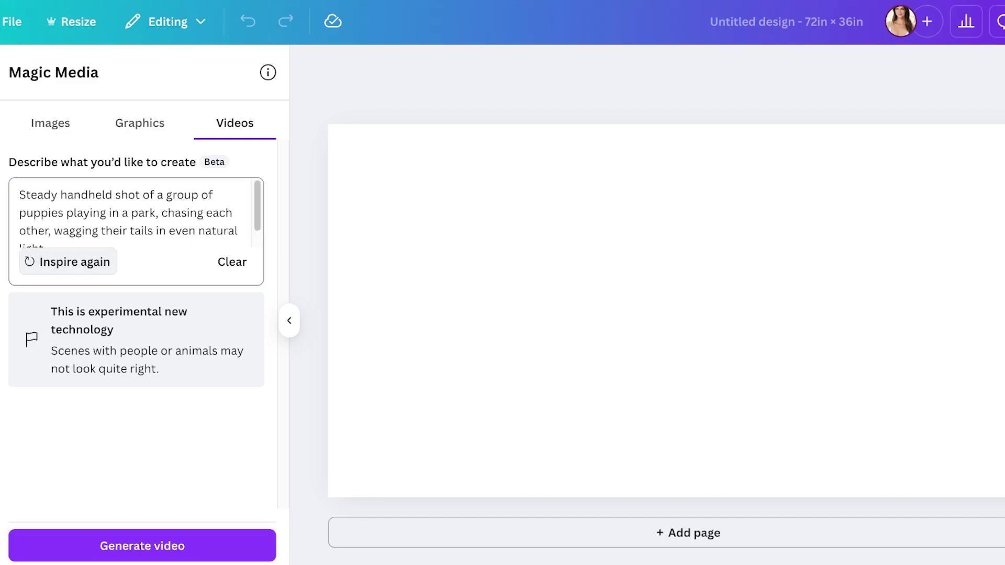
click(68, 262)
click(68, 262)
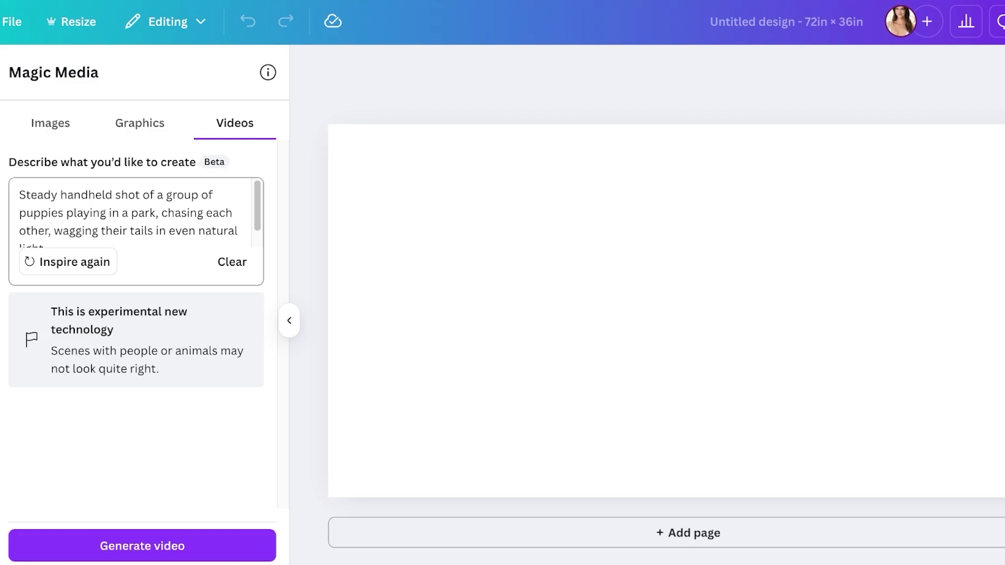
- Read through the full puppies prompt and generate the video from it
scroll(137, 213, down, 1)
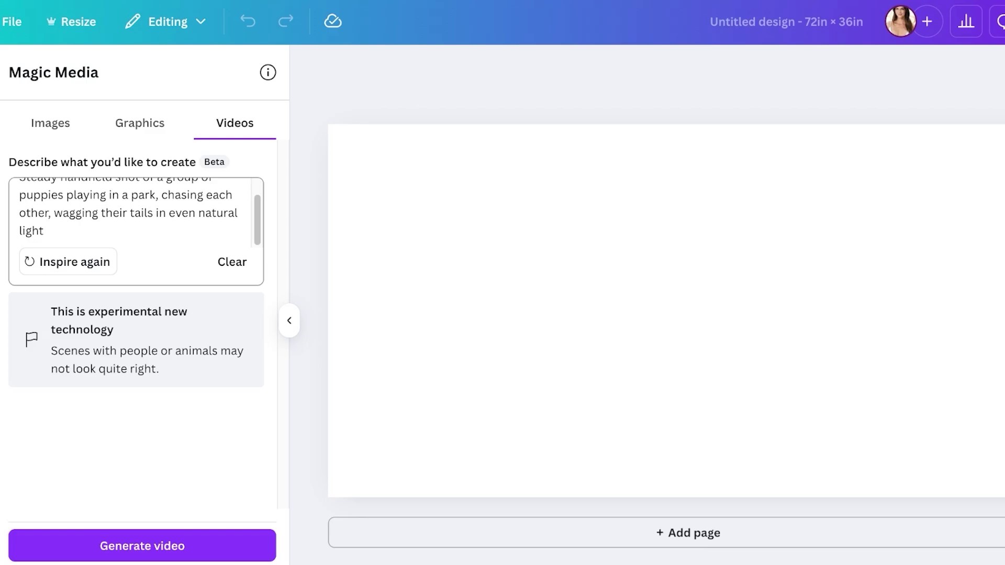
click(45, 231)
key(Escape)
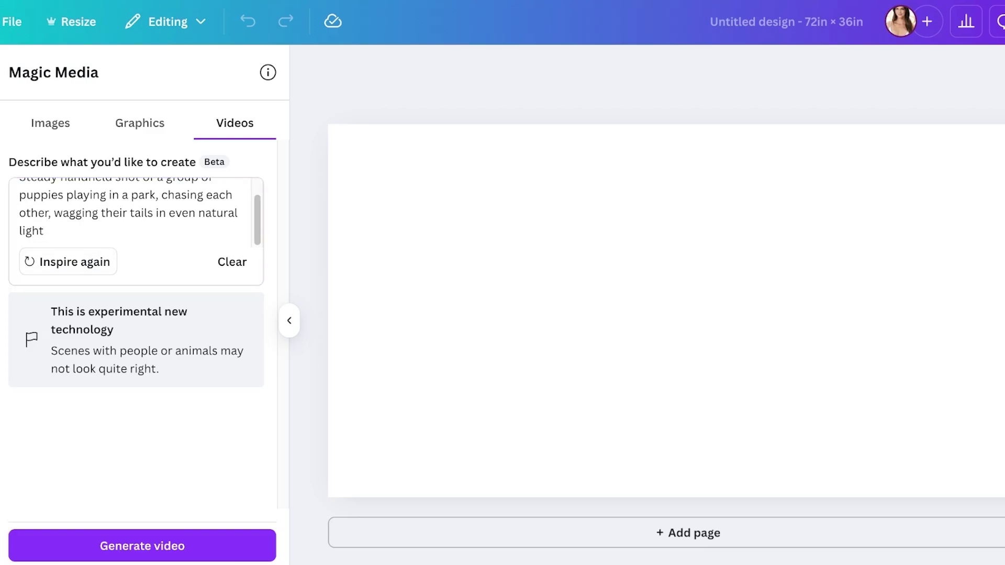
scroll(137, 212, up, 1)
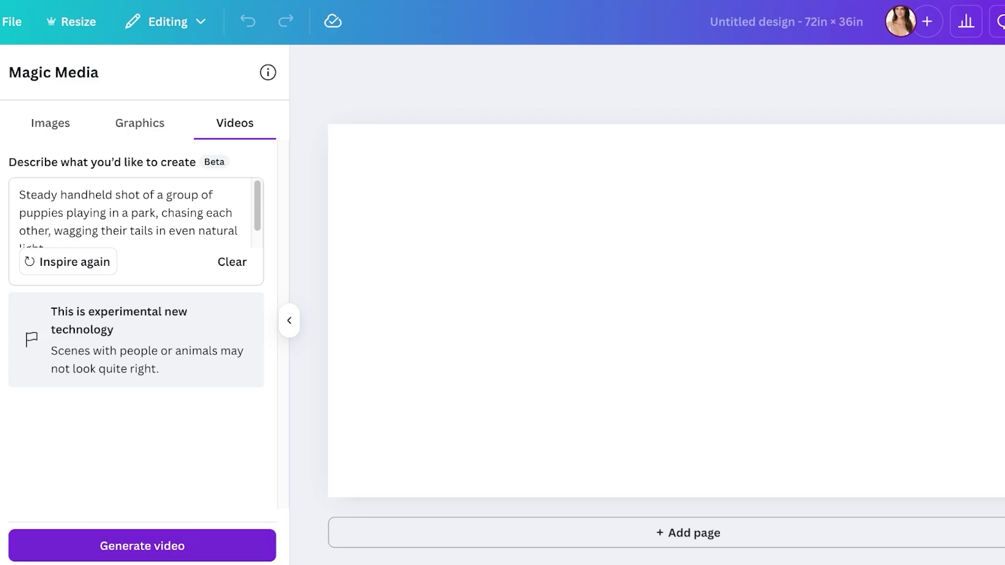
click(142, 545)
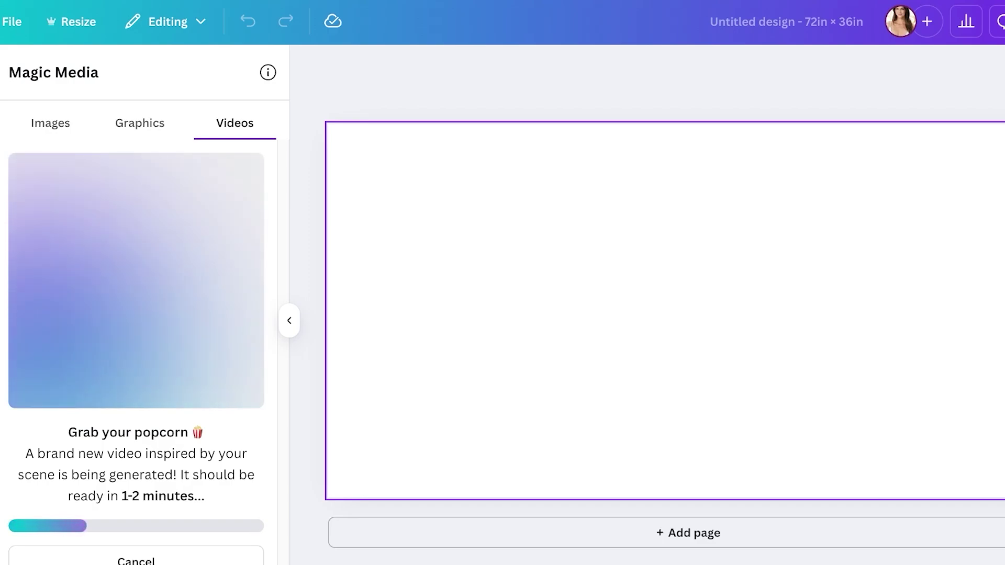
- Rename the design "AI Video."
click(786, 21)
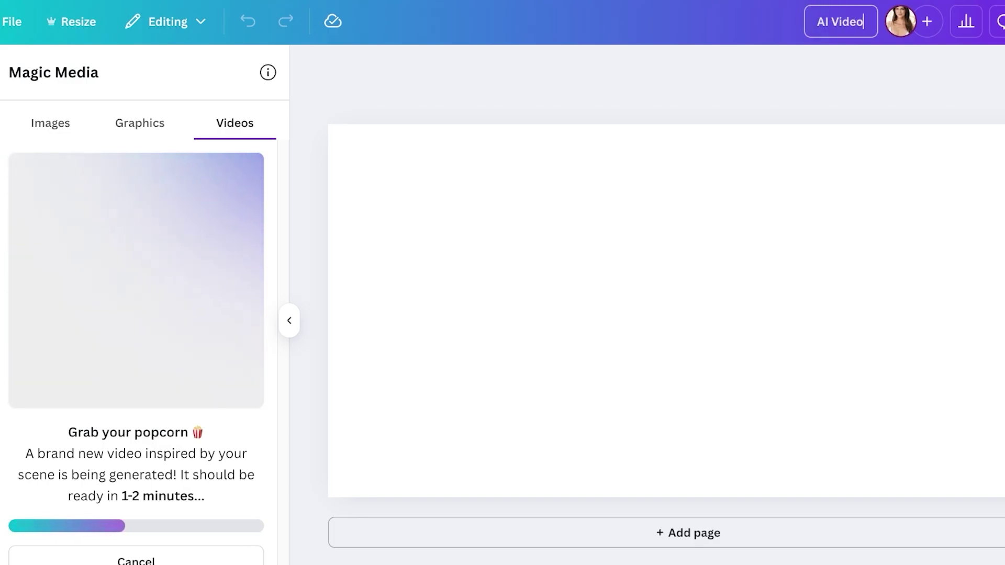
click(688, 311)
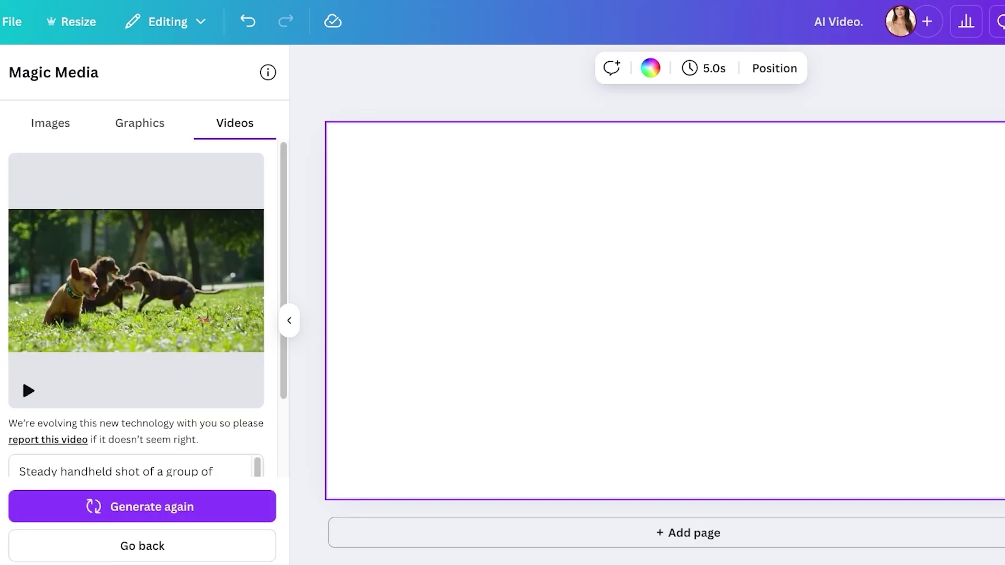
- Play the generated puppies video in its preview and look over the prompt below it
click(27, 390)
click(22, 379)
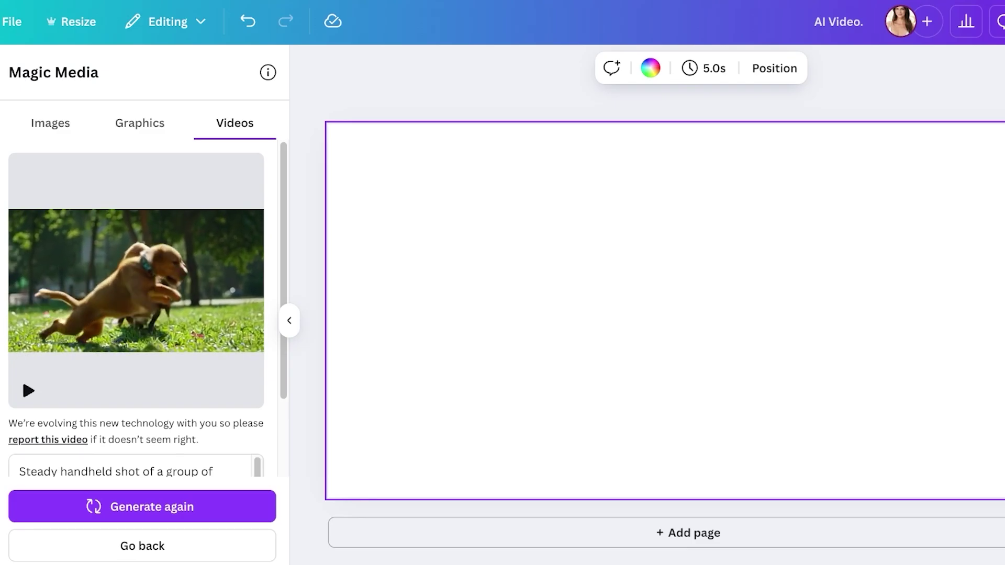
click(22, 379)
scroll(136, 314, down, 2)
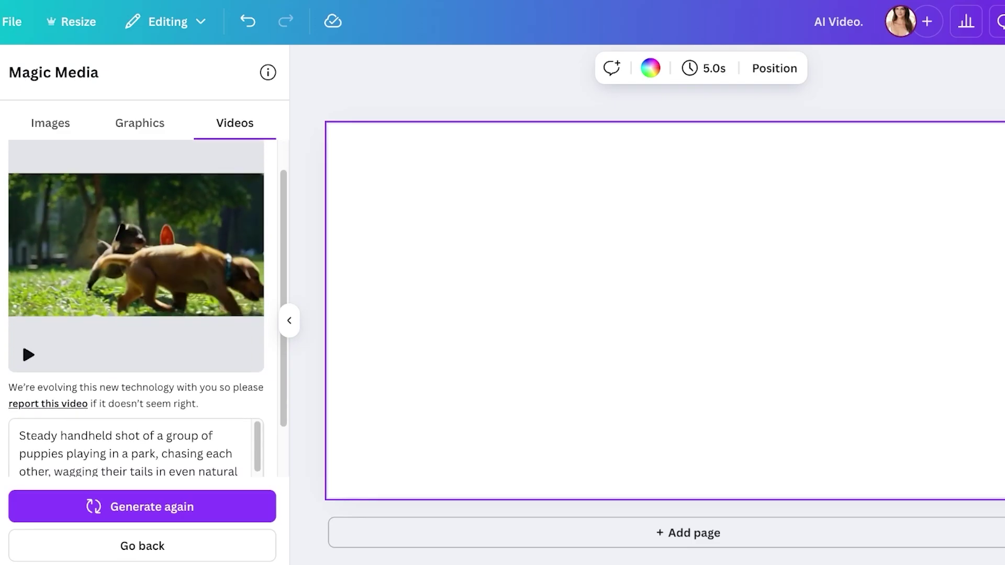
scroll(136, 309, up, 1)
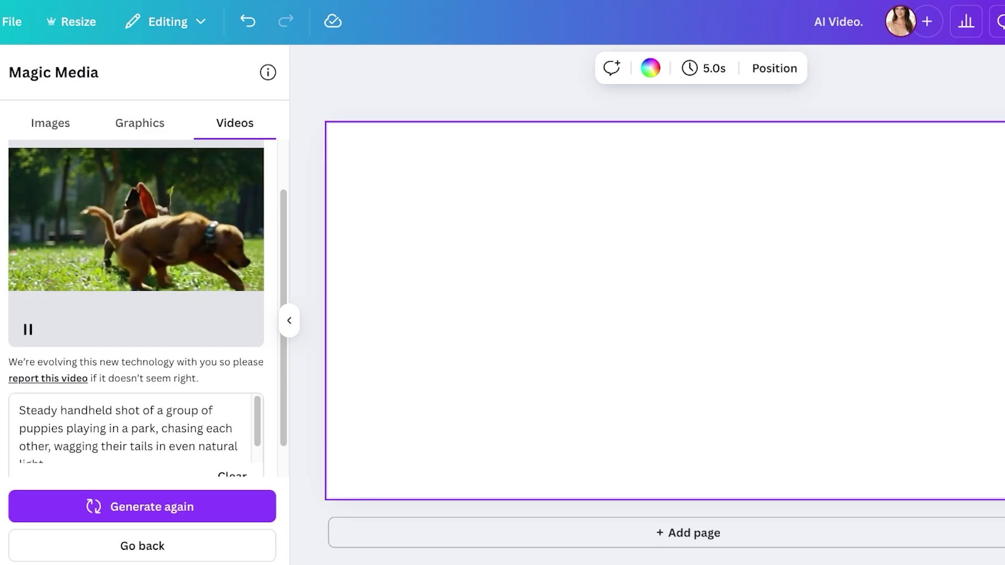
scroll(136, 309, up, 1)
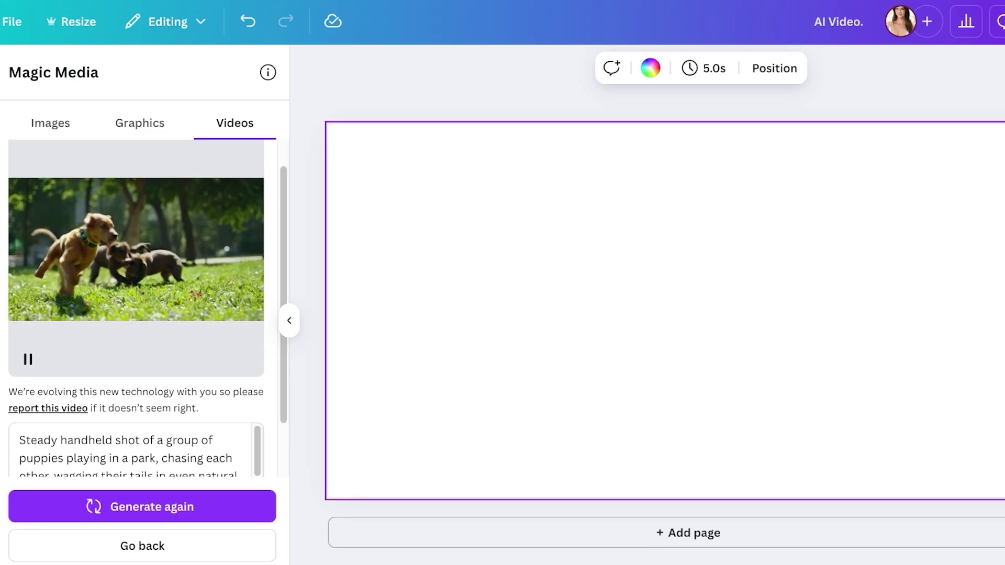
- Add the generated puppies video to the page, pause its preview, and enlarge and reposition it to fill the page
click(136, 257)
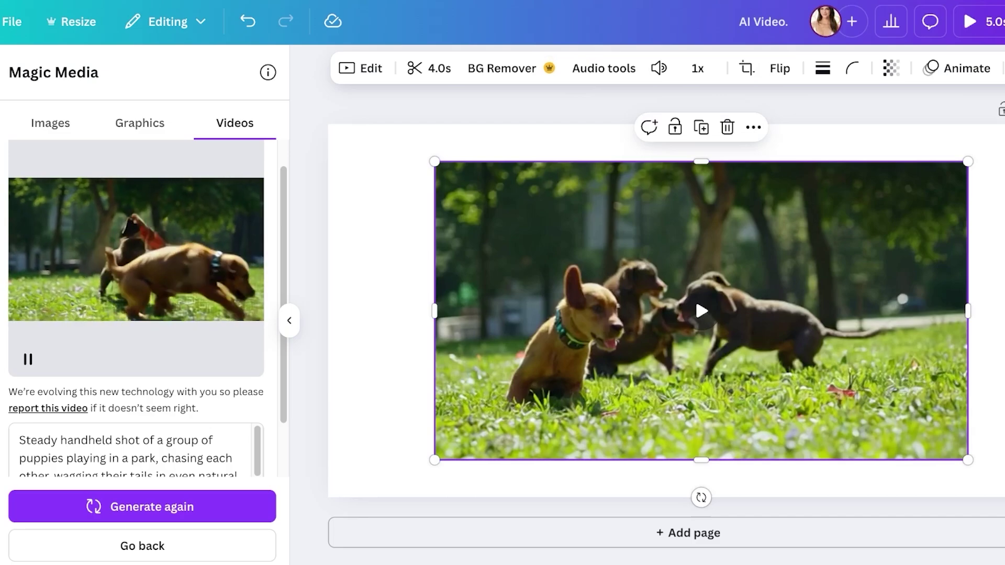
click(28, 359)
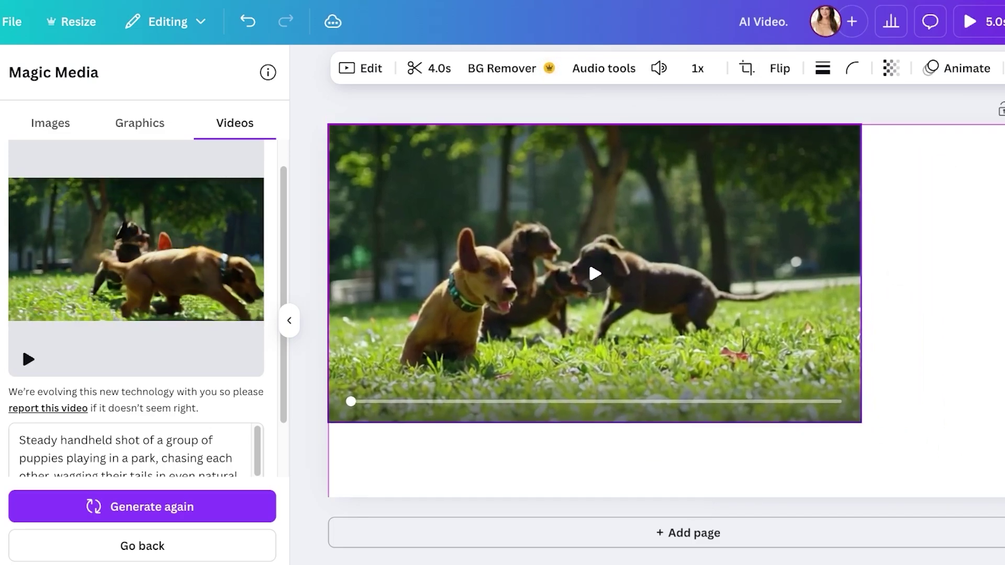
drag(862, 423, 1004, 542)
drag(785, 366, 785, 336)
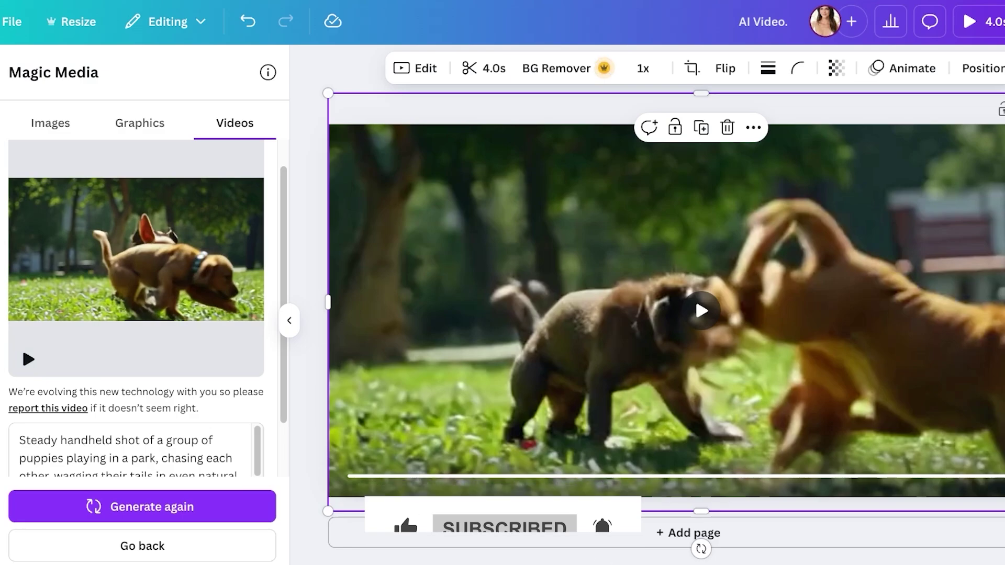
- Clear the puppies prompt from the video description and delete the puppies video from the page
scroll(136, 398, down, 2)
scroll(136, 403, down, 1)
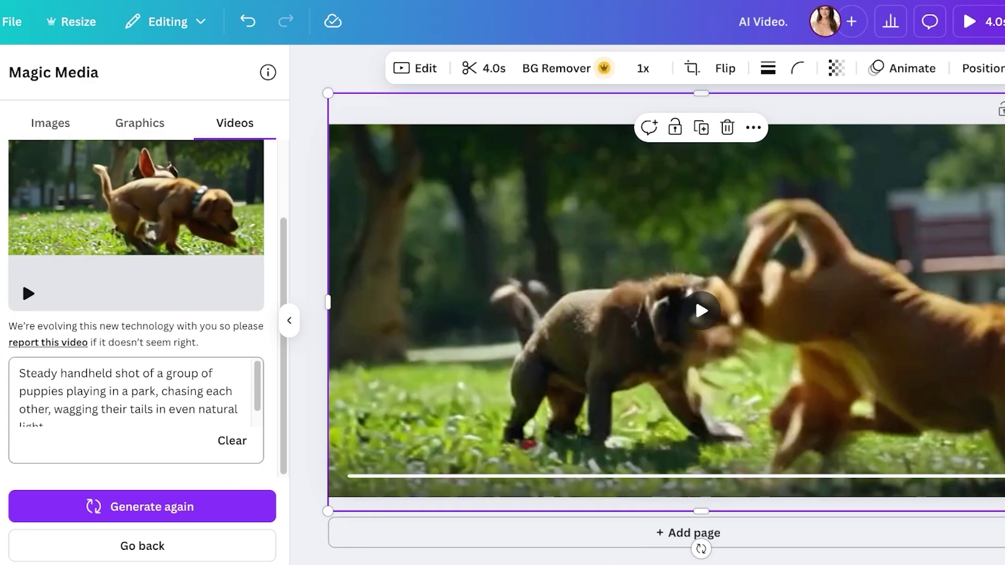
click(232, 440)
click(136, 398)
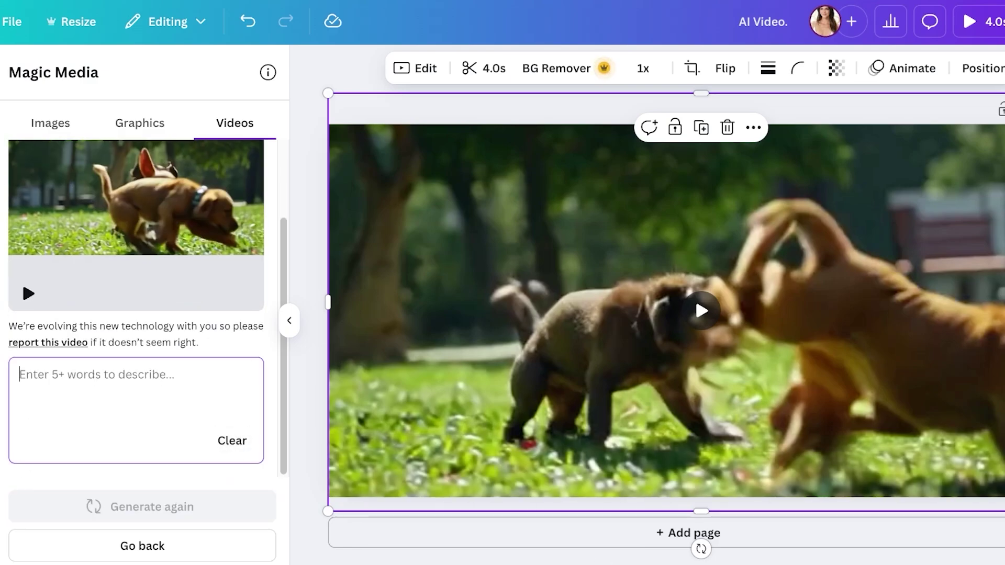
click(523, 314)
key(Delete)
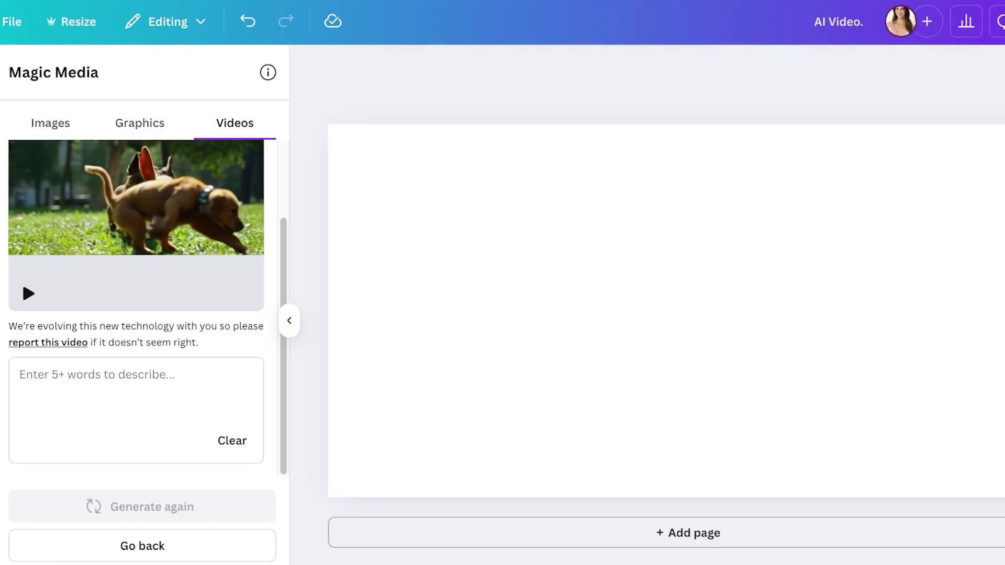
- Switch to image generation and fill the description with the suggested prompt "Lab with computers and servers, isometric style."
click(140, 123)
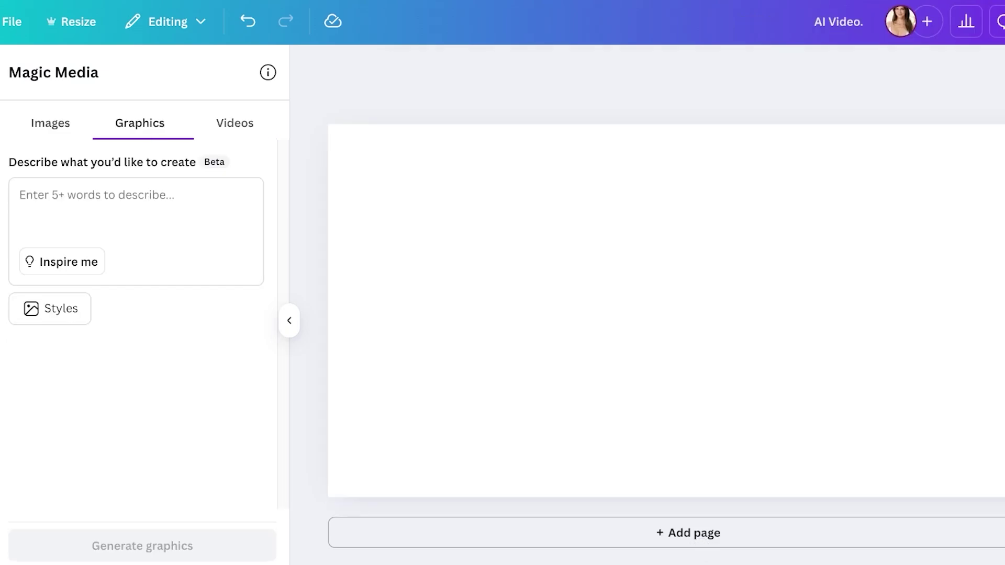
click(50, 124)
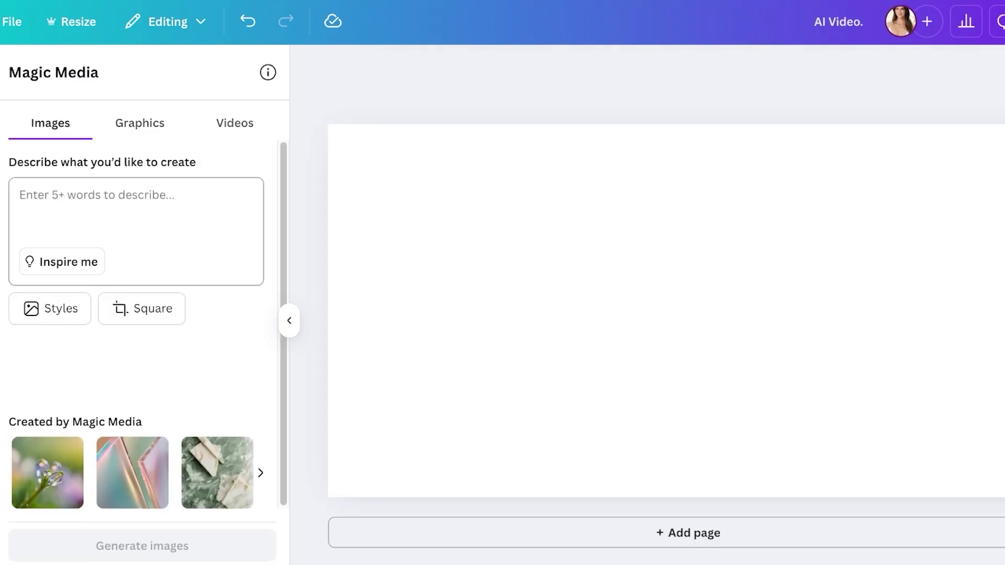
click(62, 261)
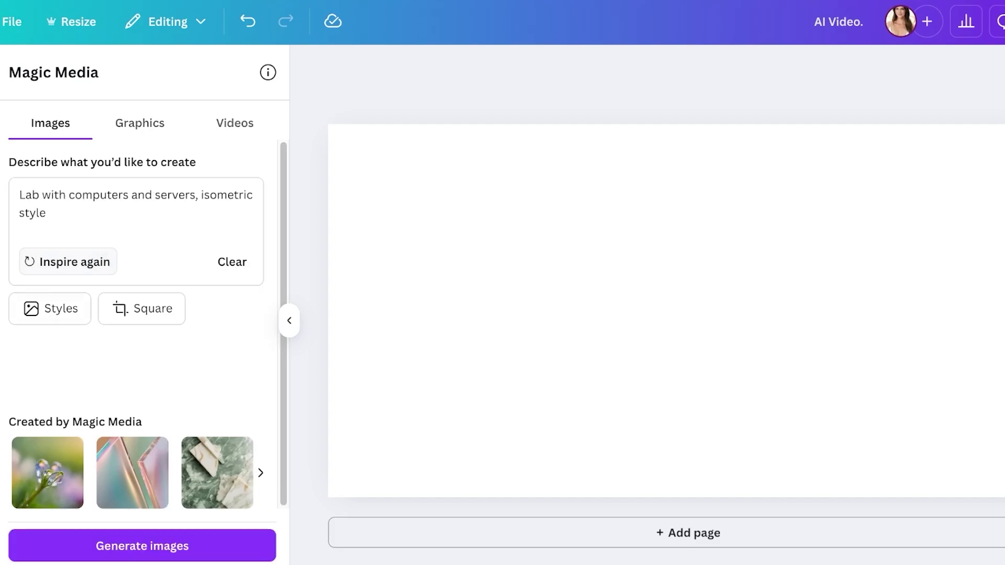
- Browse the available image styles and choose Neon from the Photography group
click(49, 309)
scroll(128, 335, down, 8)
scroll(128, 335, down, 3)
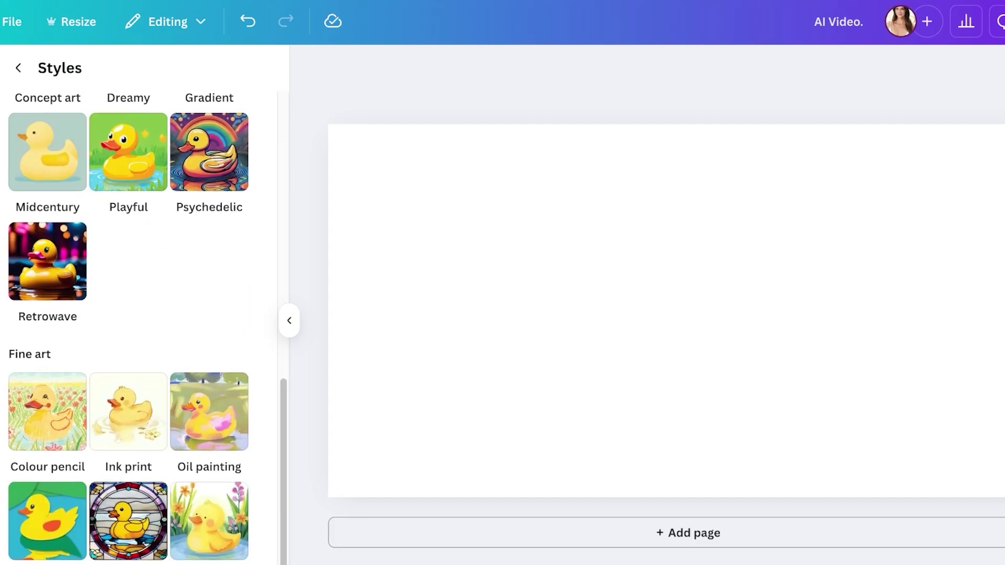
scroll(128, 335, up, 9)
scroll(128, 335, down, 9)
scroll(128, 335, up, 12)
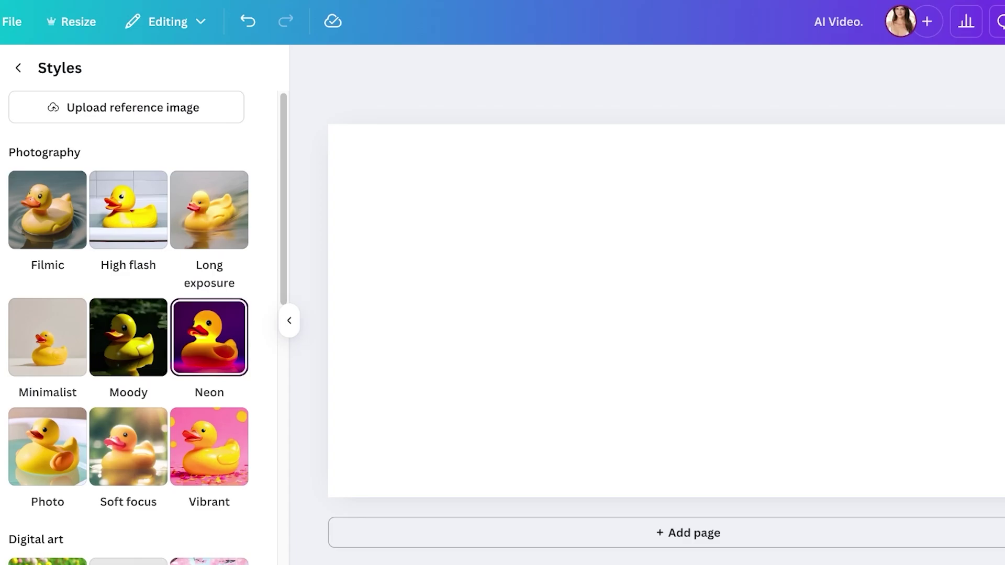
click(209, 338)
- Look over the graphics and video generation options, including the puppies preview, the empty video description and the graphics styles
click(139, 123)
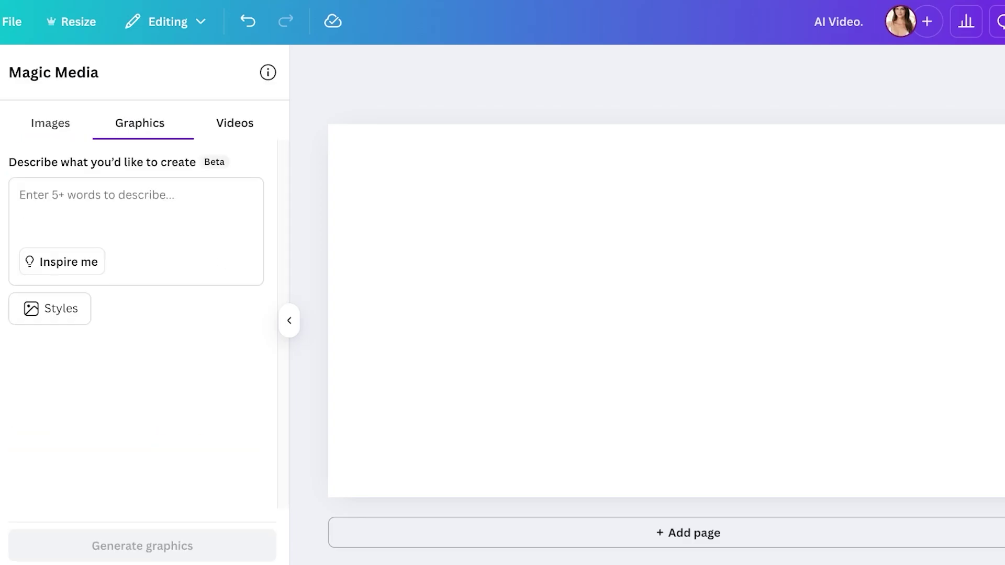
click(235, 123)
scroll(136, 324, down, 2)
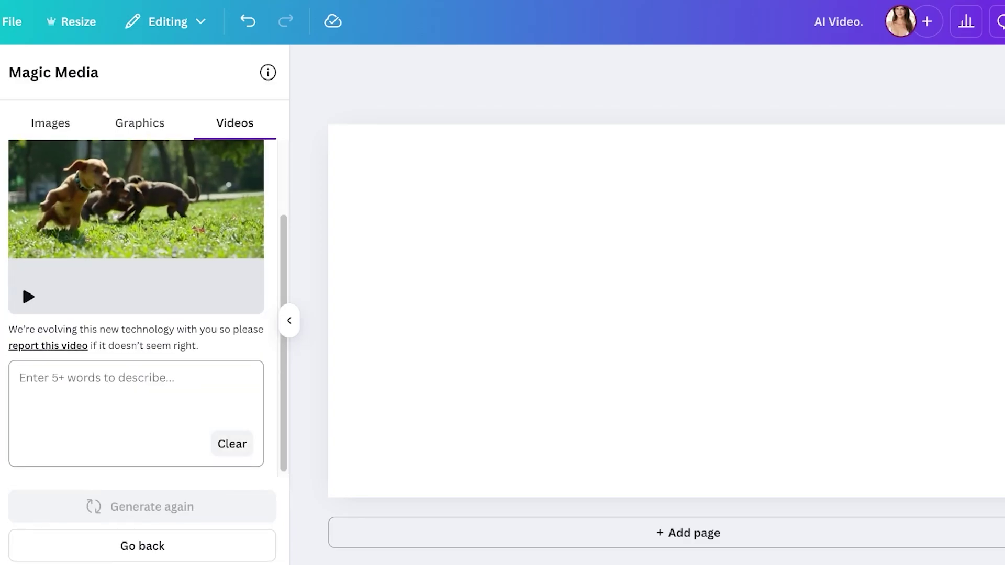
scroll(136, 251, up, 2)
scroll(136, 251, down, 2)
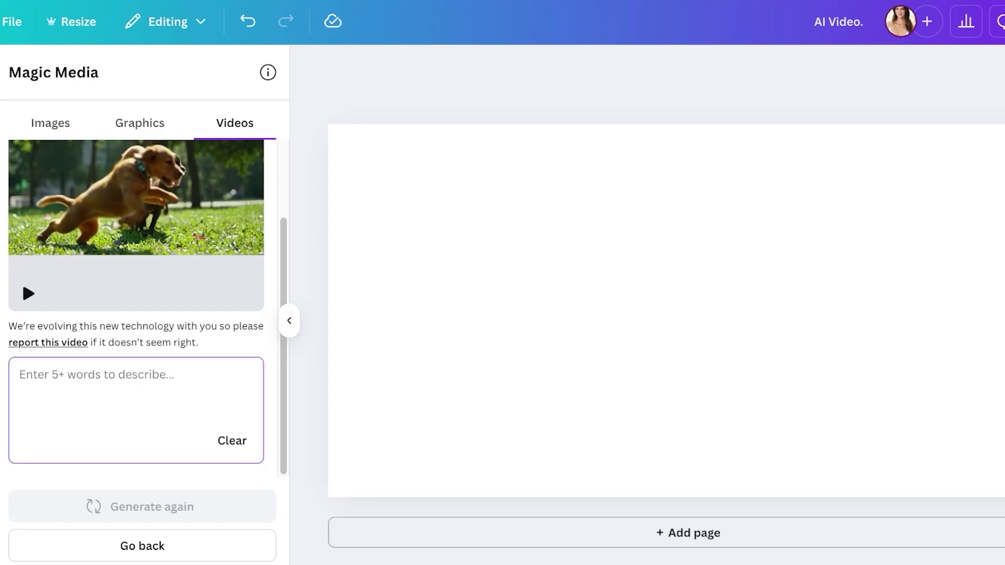
scroll(137, 251, up, 2)
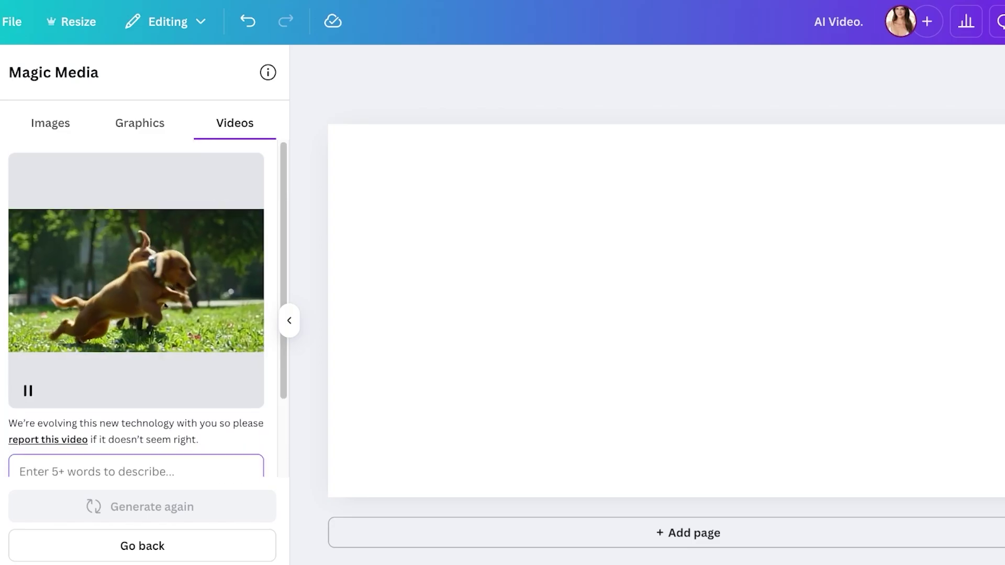
scroll(20, 377, down, 2)
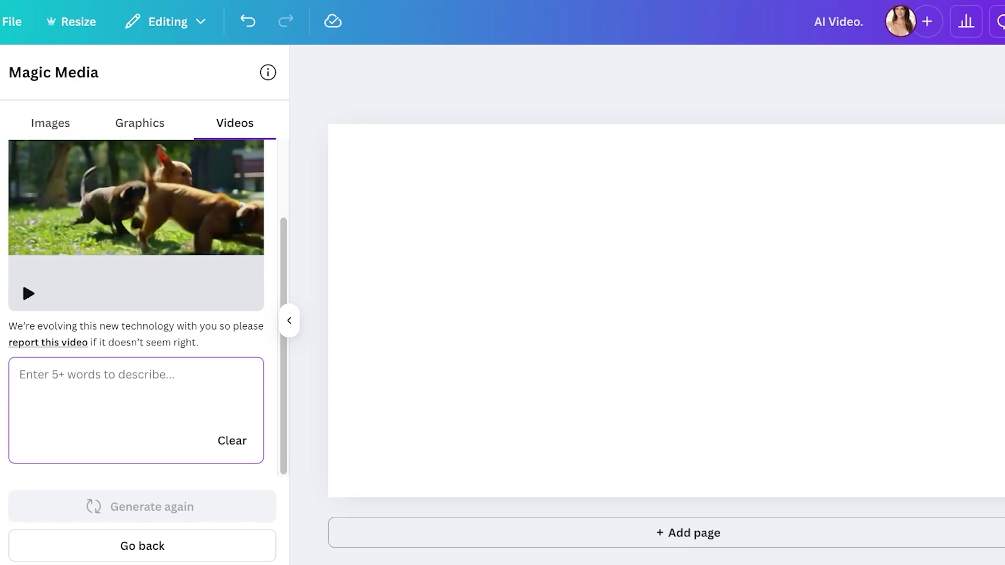
click(140, 123)
click(49, 302)
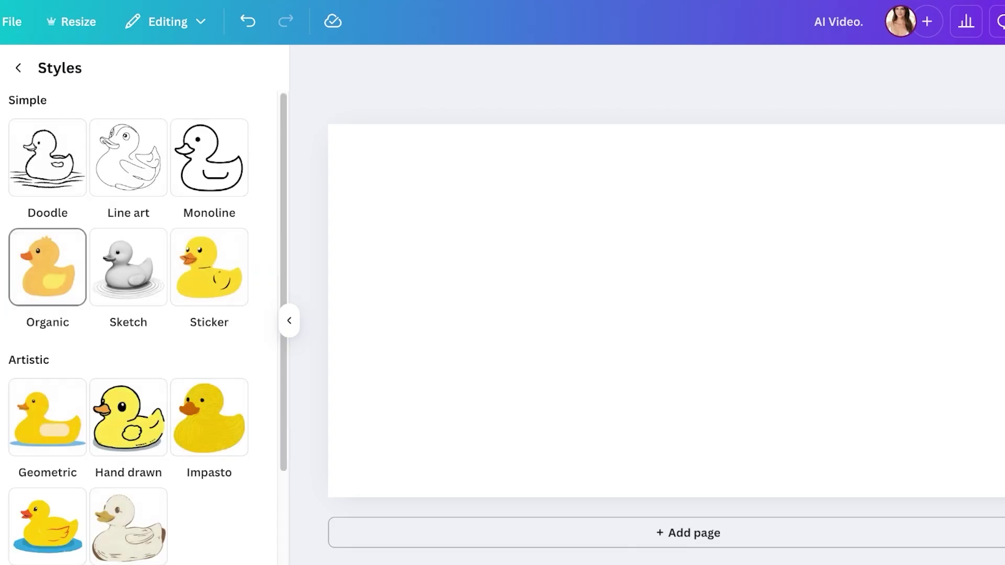
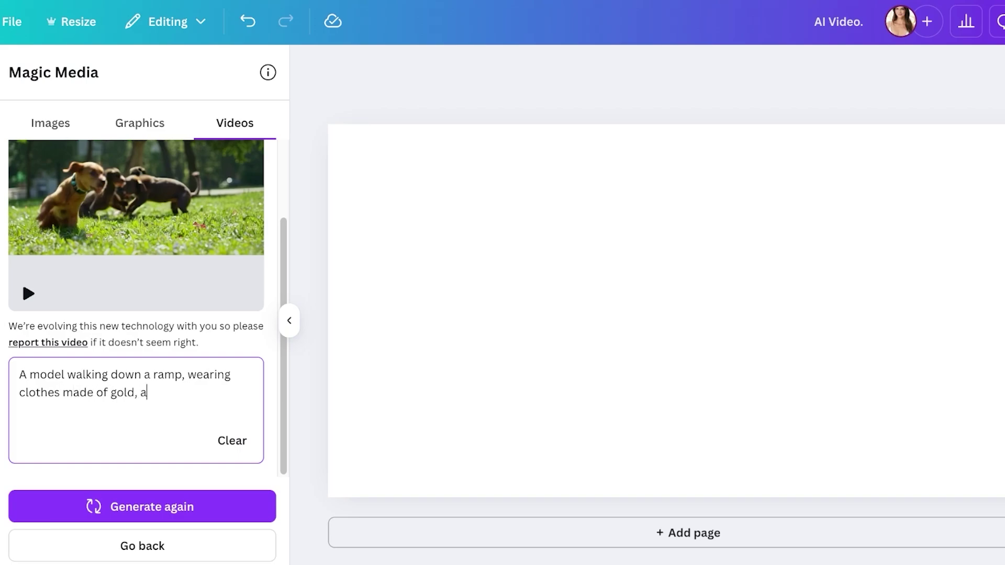
- Describe the video as "A model walking down a ramp, wearing clothes made of gold, audience clapping. a long video clip" and generate it
text(apping)
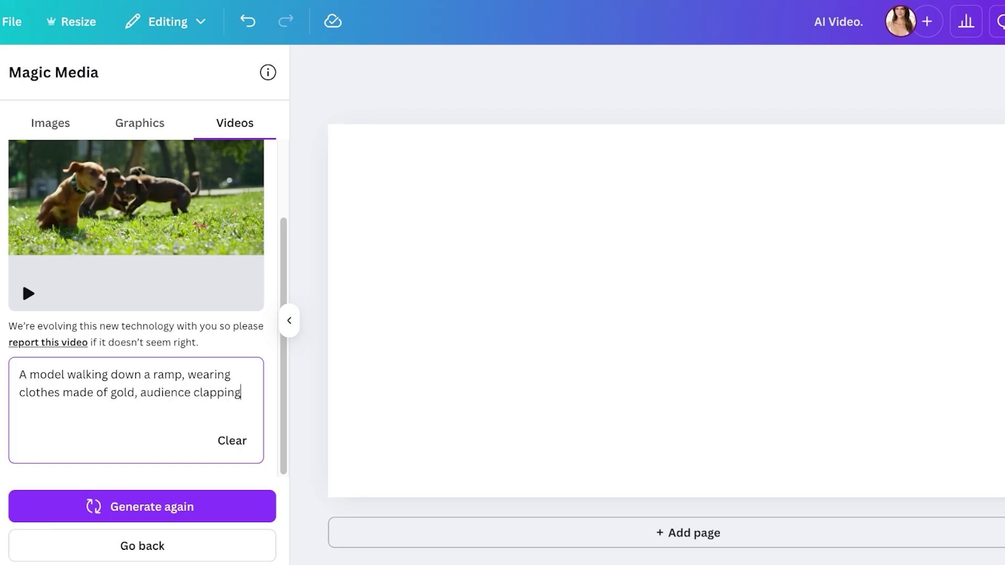
text(. a long video clip)
key(Return)
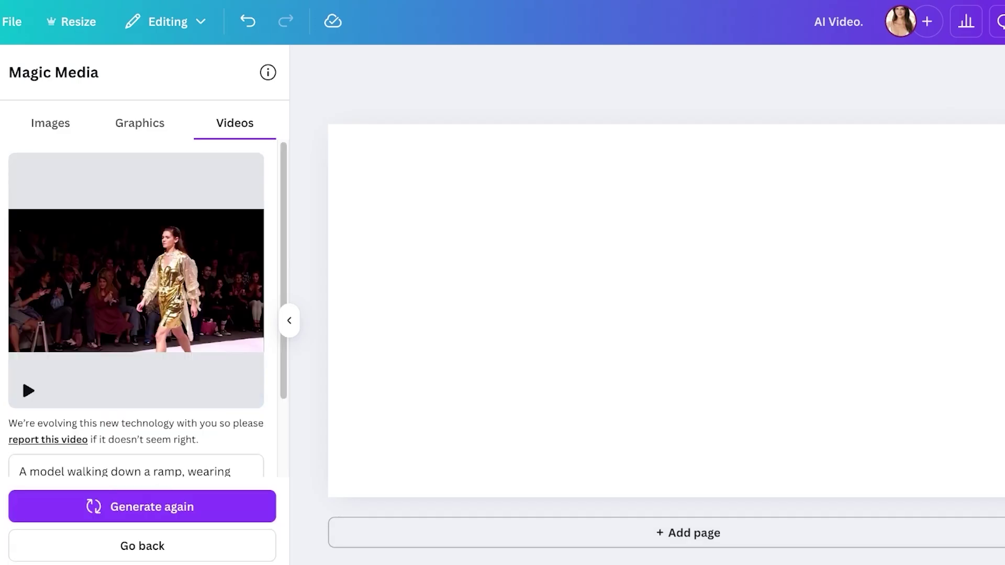
- Preview the generated runway video, add it to the page and play it there
click(21, 376)
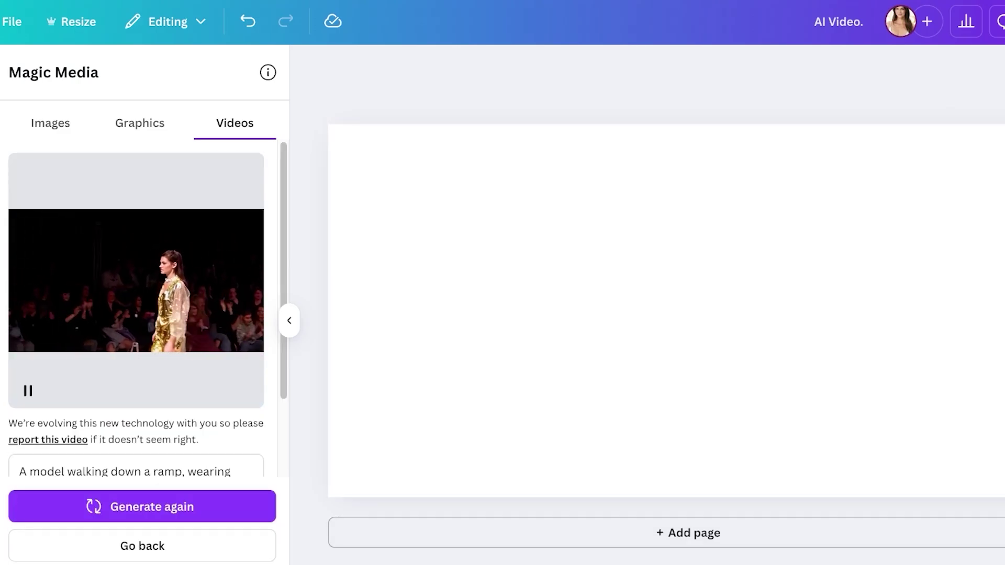
click(136, 280)
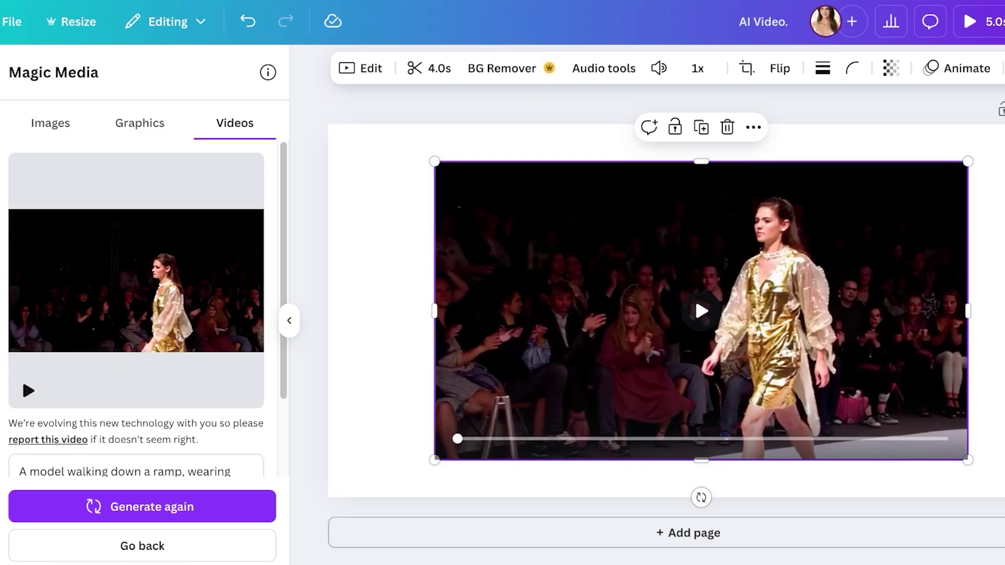
click(701, 311)
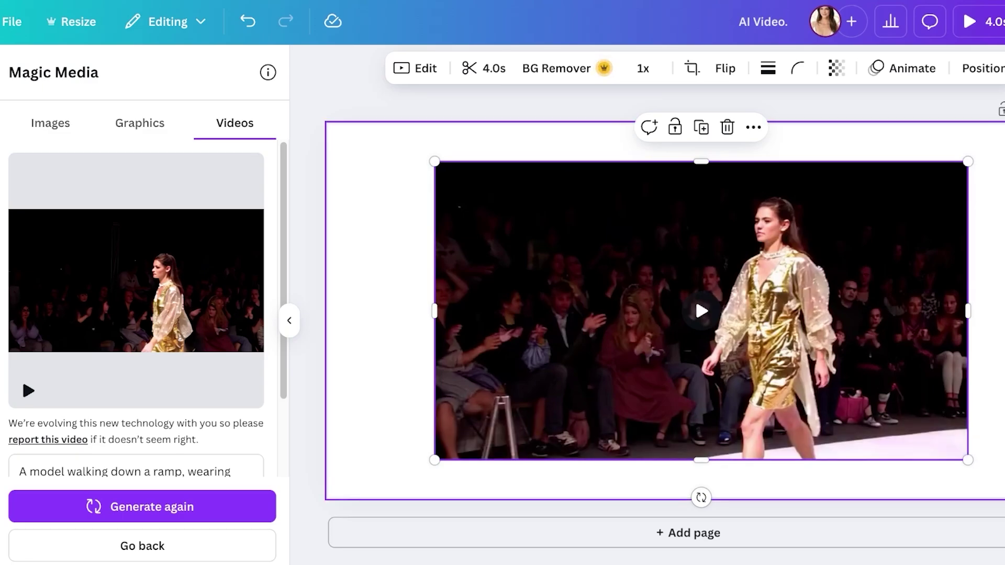
click(701, 311)
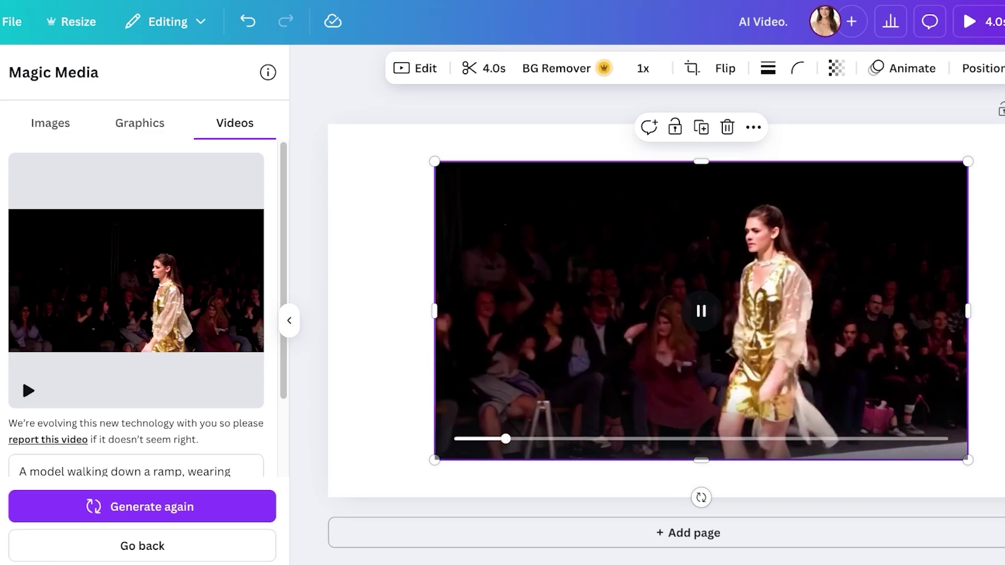
key(space)
- Delete the runway video from the page
scroll(136, 314, down, 2)
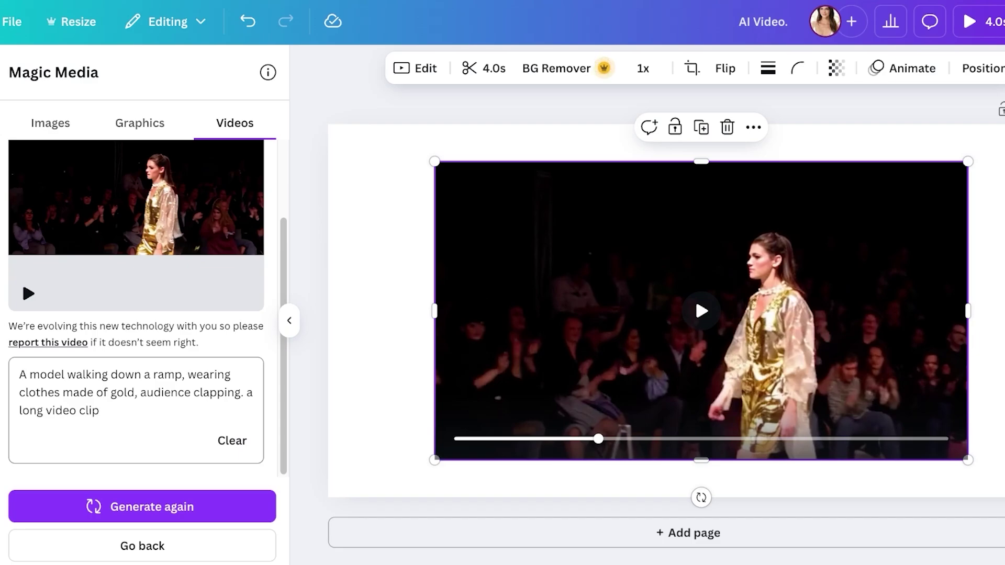
key(Delete)
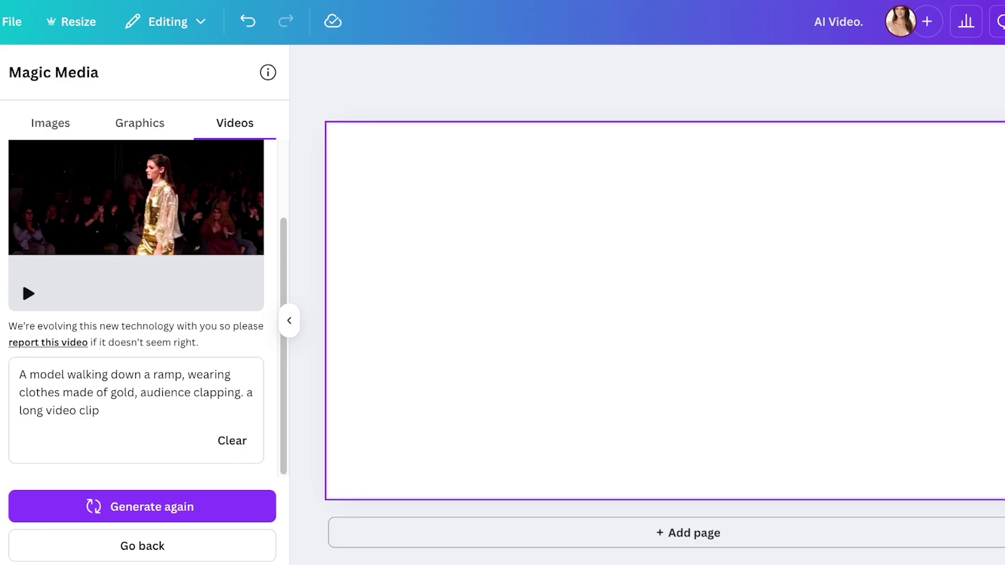
- Replace the prompt's ending ". a long video clip" with "a front view shot without any camera movement."
click(116, 392)
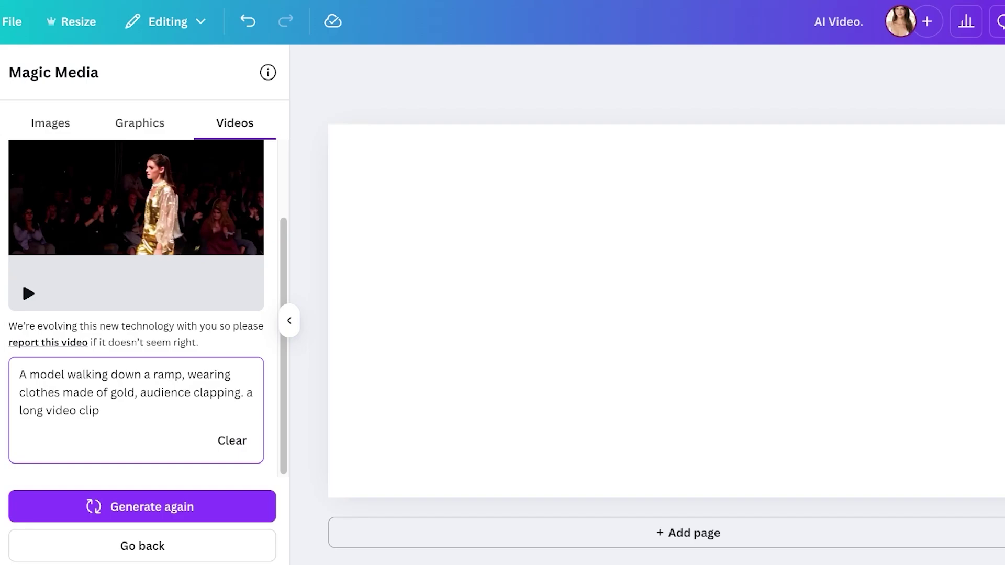
key(alt+shift+Left)
key(alt+shift+Left)
key(alt+shift+Left)
key(alt+shift+Left)
key(alt+shift+Left)
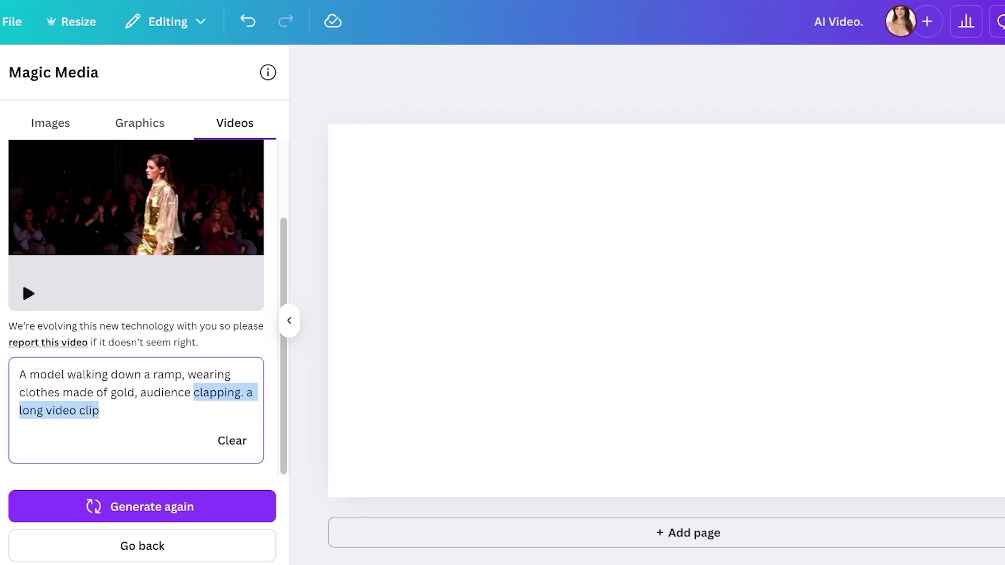
key(alt+shift+Right)
key(alt+shift+Right)
key(alt+shift+Left)
key(BackSpace)
key(BackSpace)
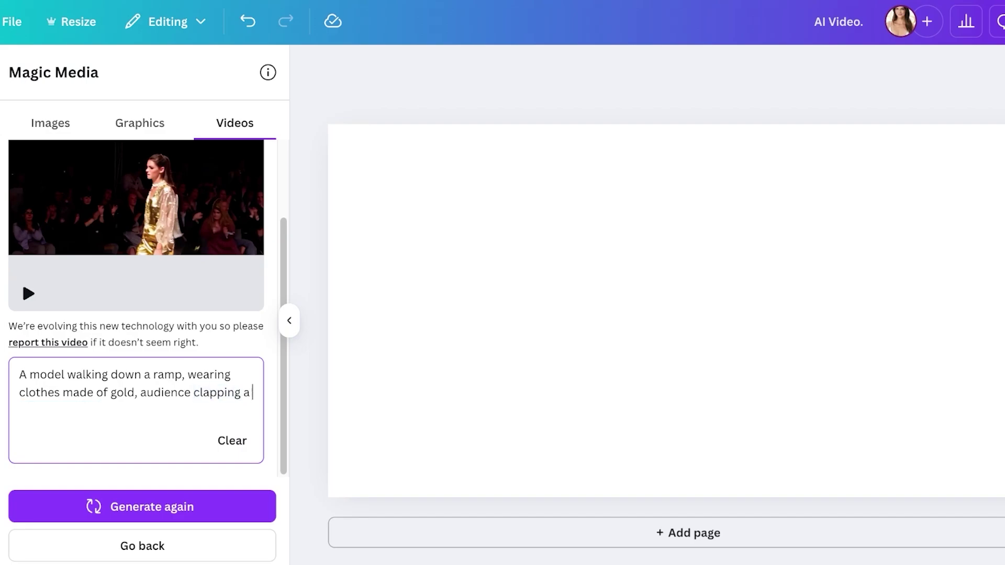
text(a front view shot withou)
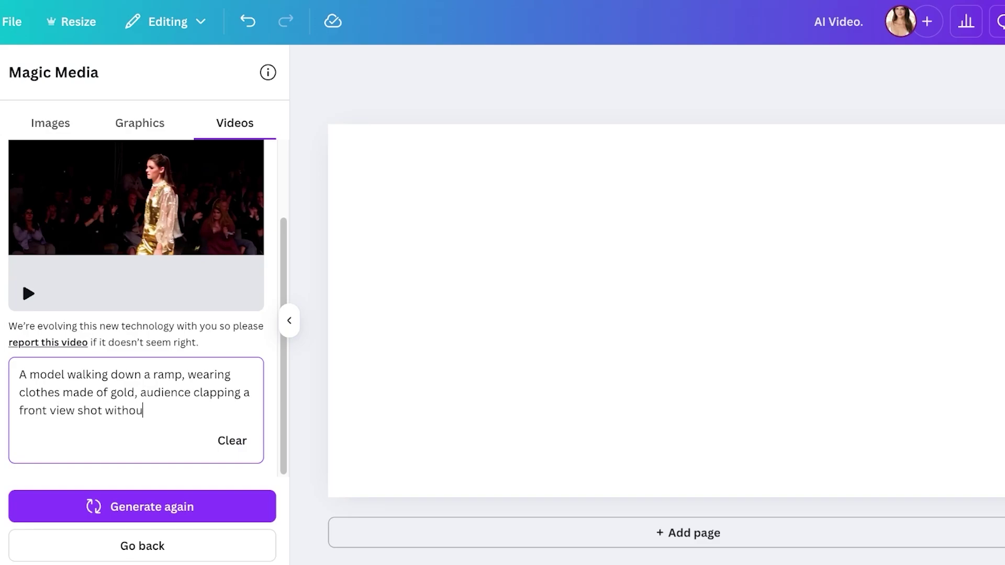
text(t any camera movement. the model s)
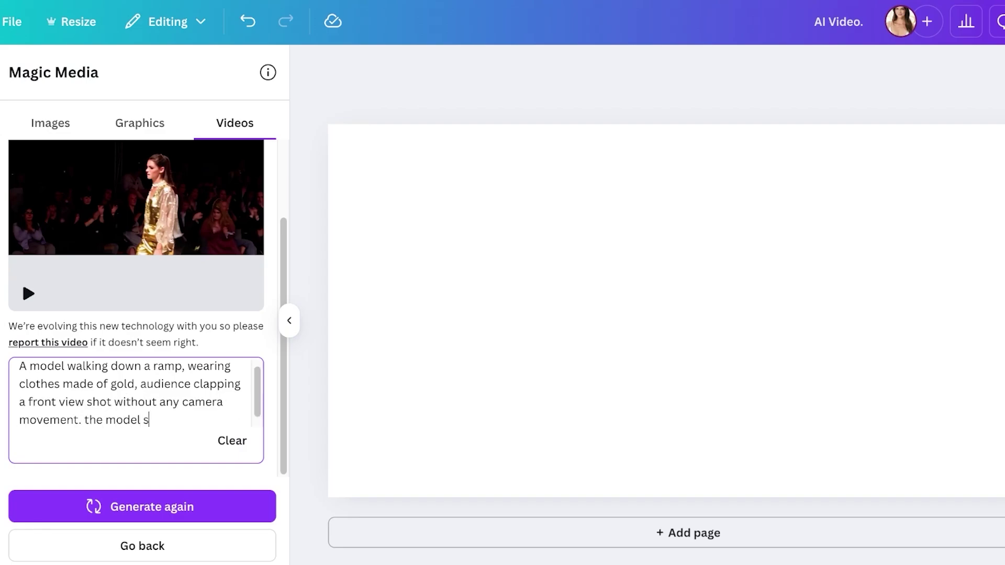
- Continue the prompt with "the model poses with her hand on her hip. the model is blonde and wearing high heels" and generate the video
text(oses with her hand)
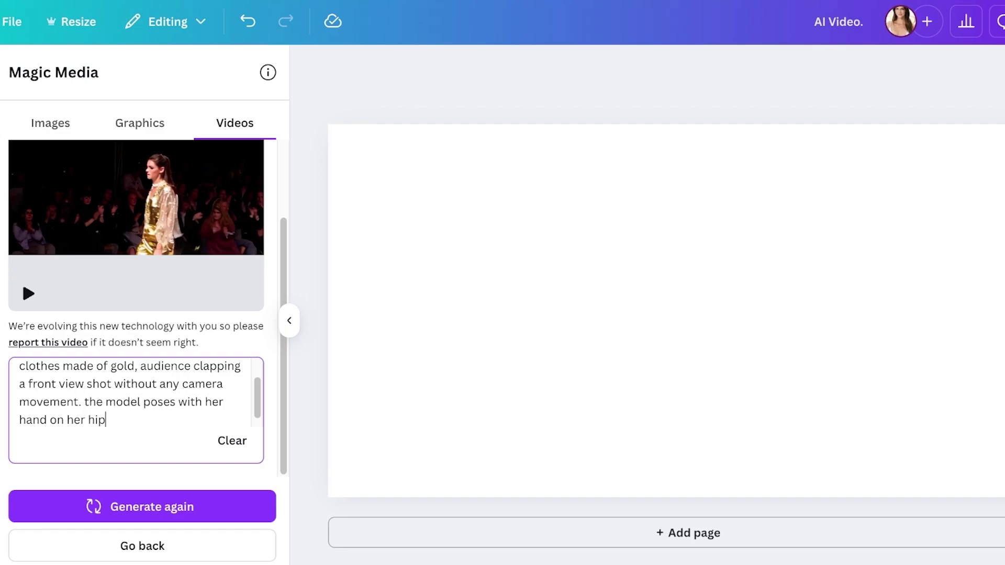
text( on her hip. the model is blonde and wearing hig)
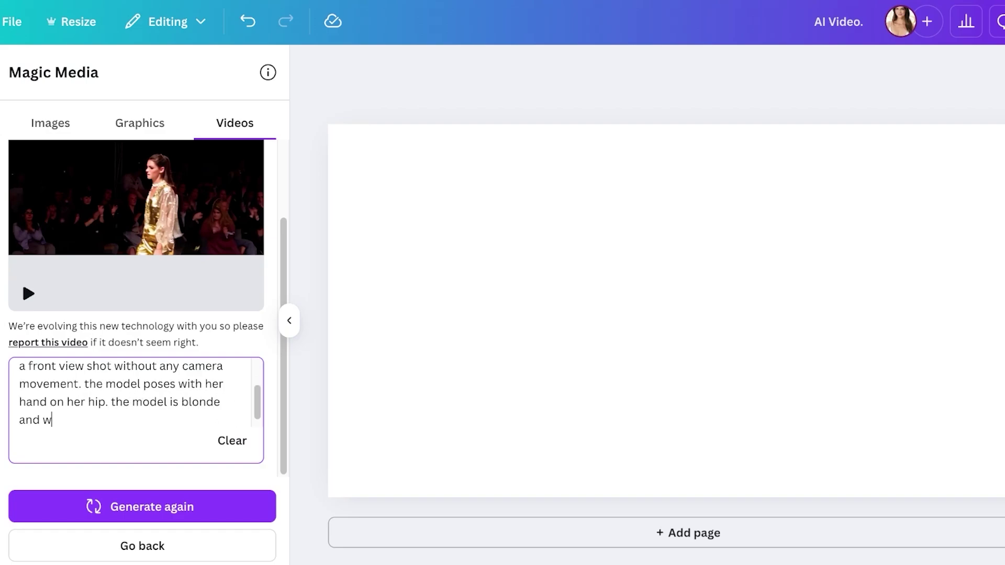
text(h g)
key(BackSpace)
text(heels)
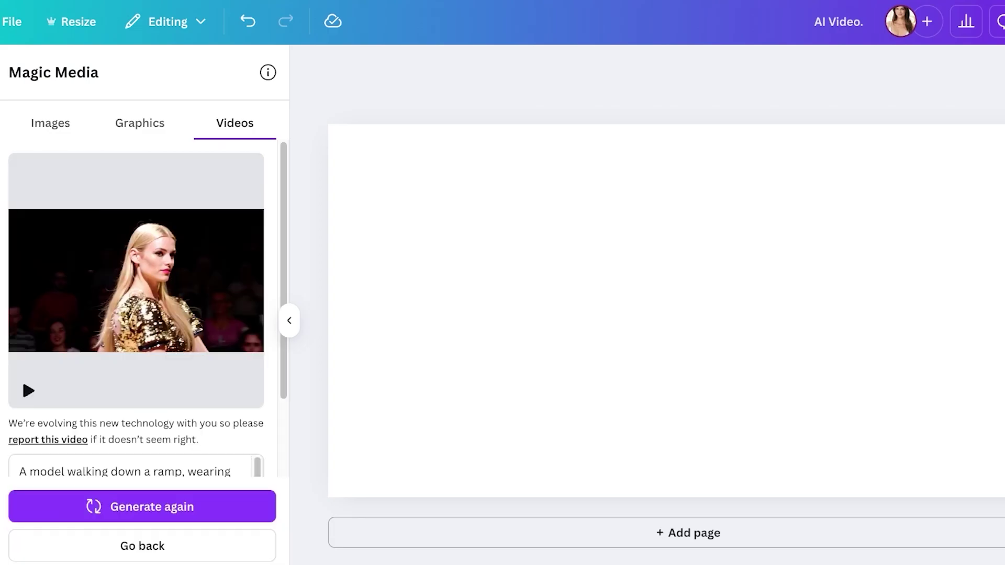
- Play the preview of the newly generated blonde model video
click(28, 389)
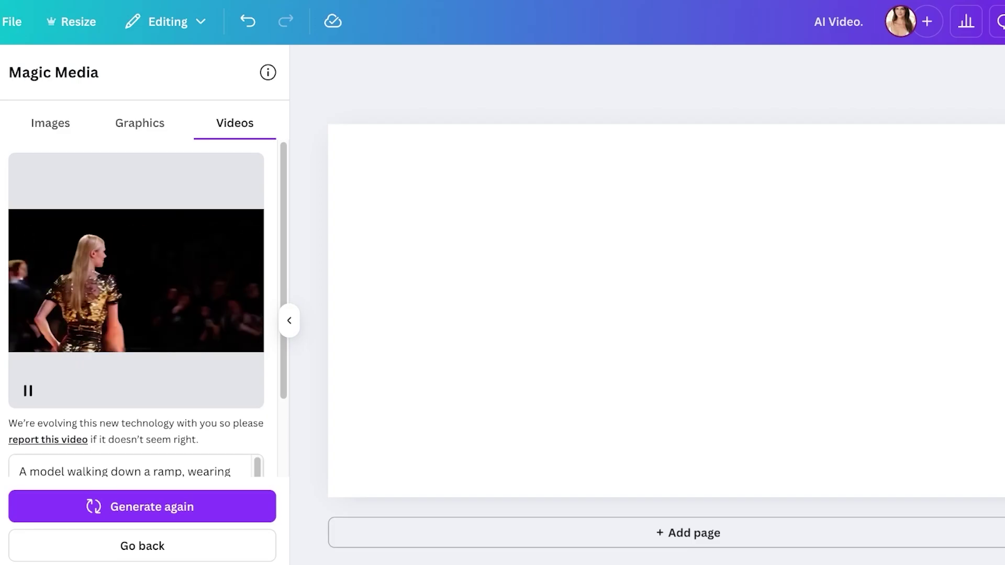
- Add the generated blonde model video to the page, pause it and enlarge it toward the page's upper-left corner
click(136, 281)
click(701, 311)
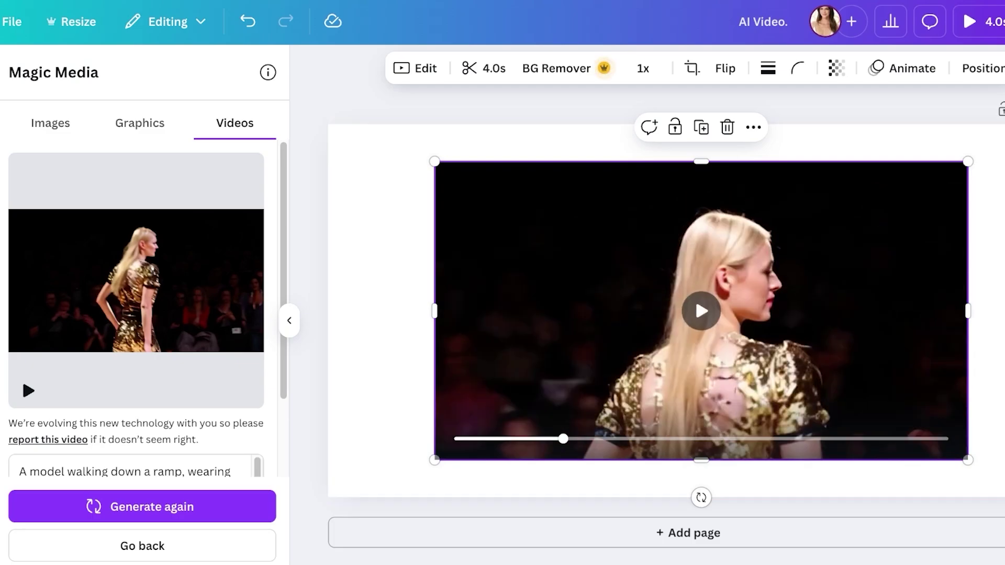
drag(434, 162, 388, 136)
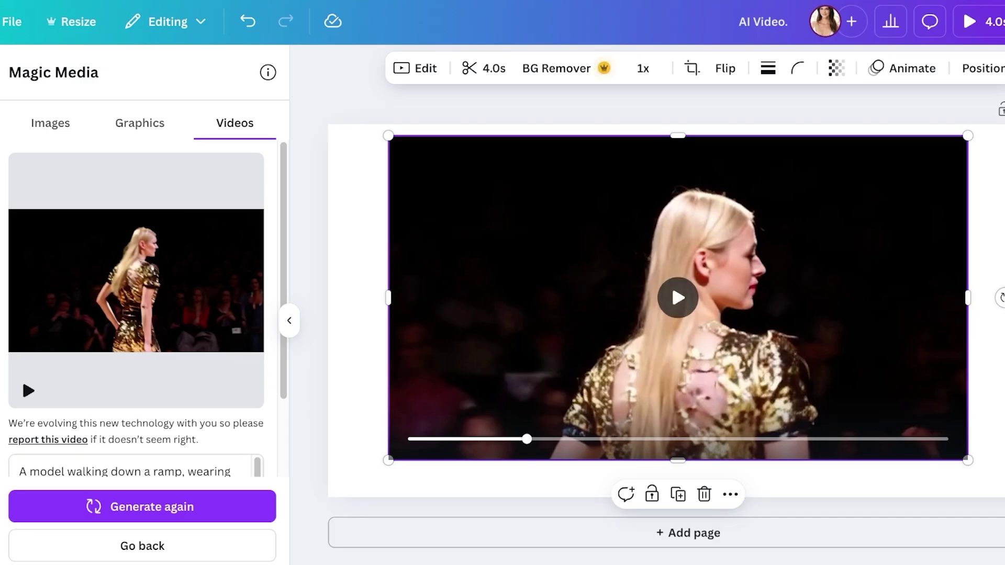
- Play part of the enlarged blonde model video, check the full prompt wording, and replay the generated preview
click(678, 298)
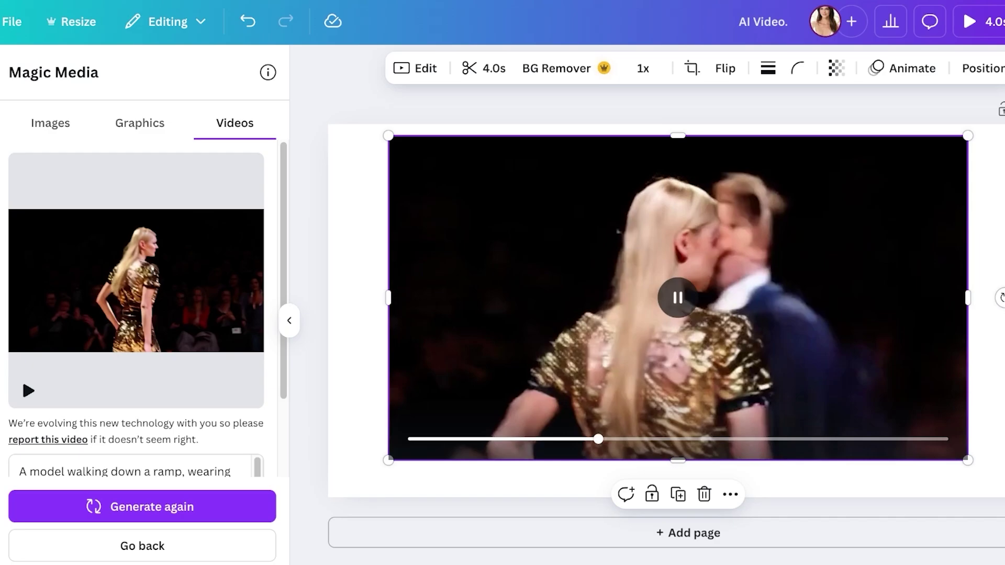
click(677, 298)
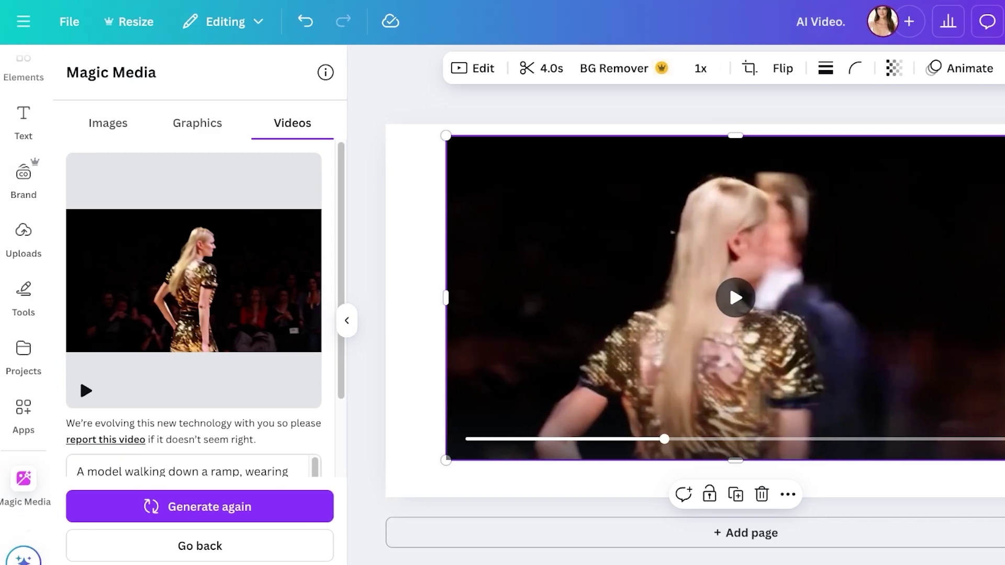
scroll(157, 387, down, 2)
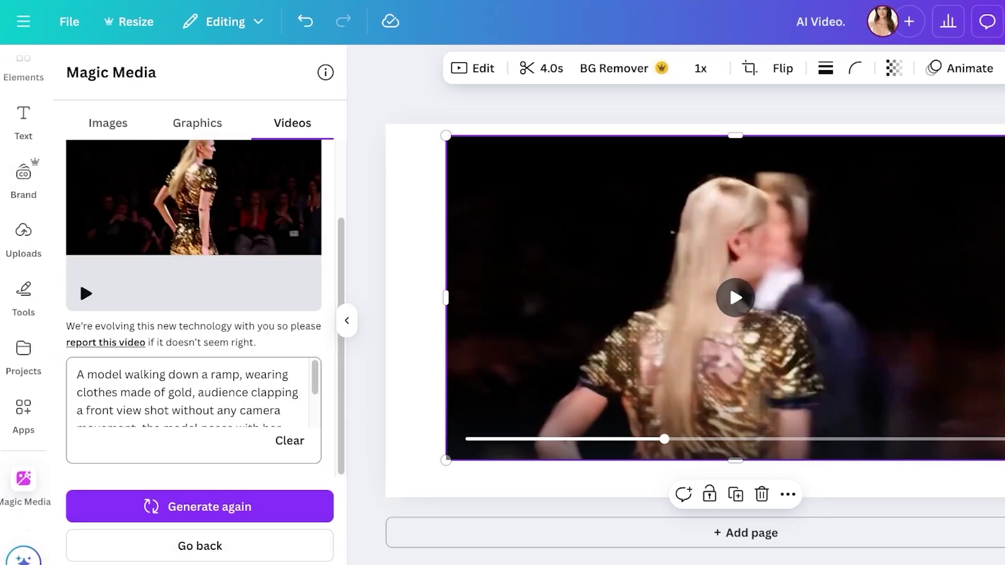
scroll(193, 393, down, 2)
click(86, 293)
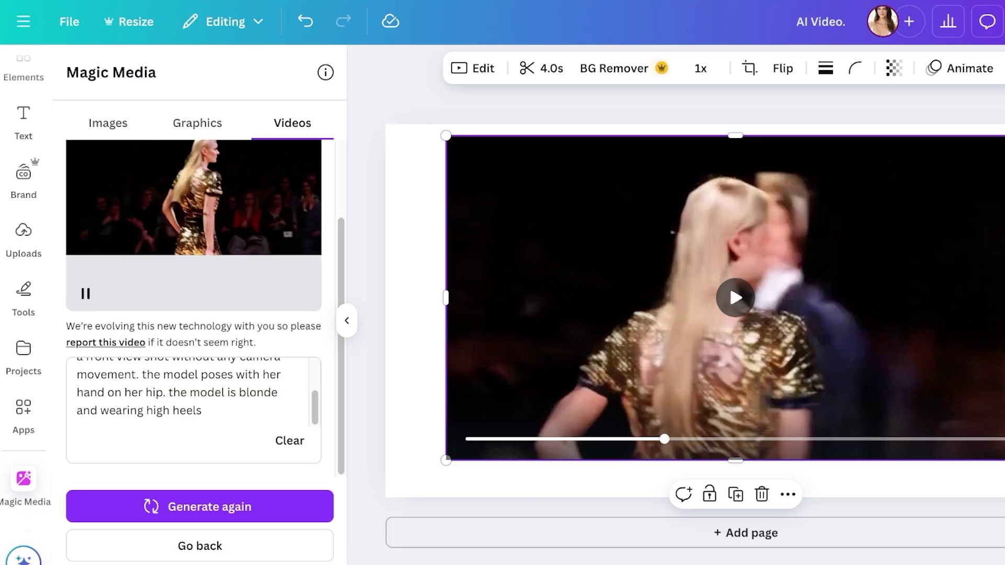
- Show the uploaded videos and dismiss the tip about uploading files faster with apps
click(197, 123)
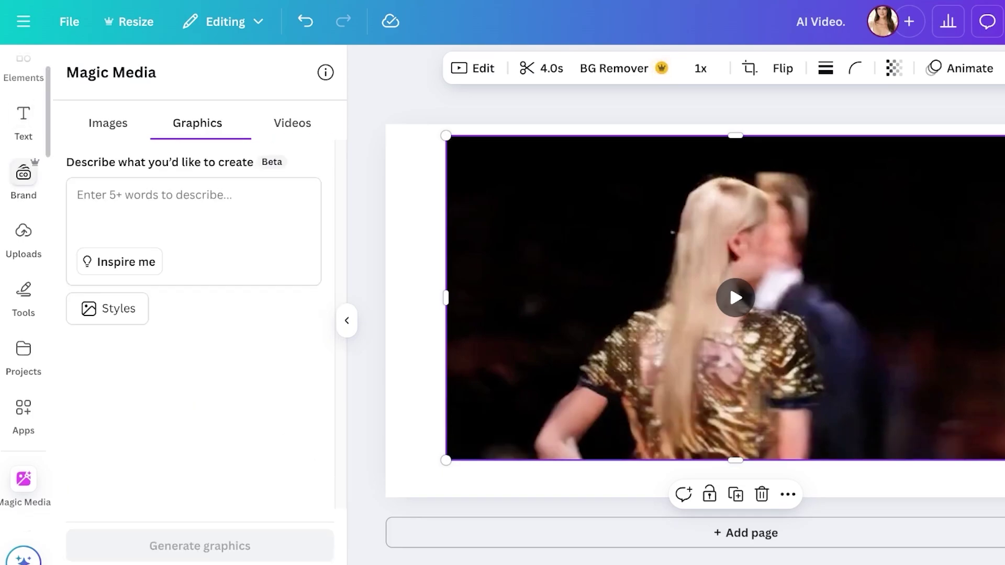
scroll(23, 172, up, 2)
click(23, 134)
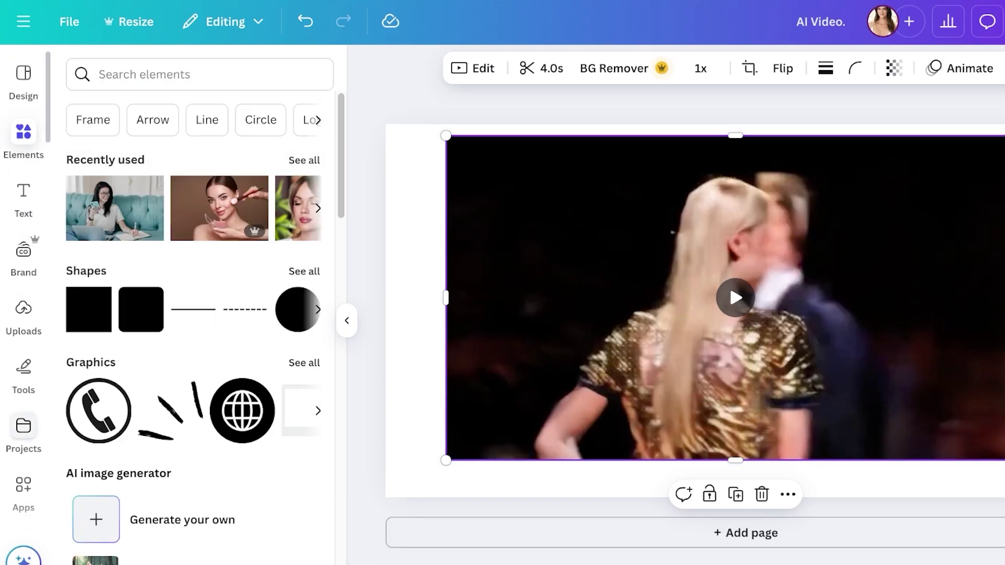
click(24, 427)
click(23, 308)
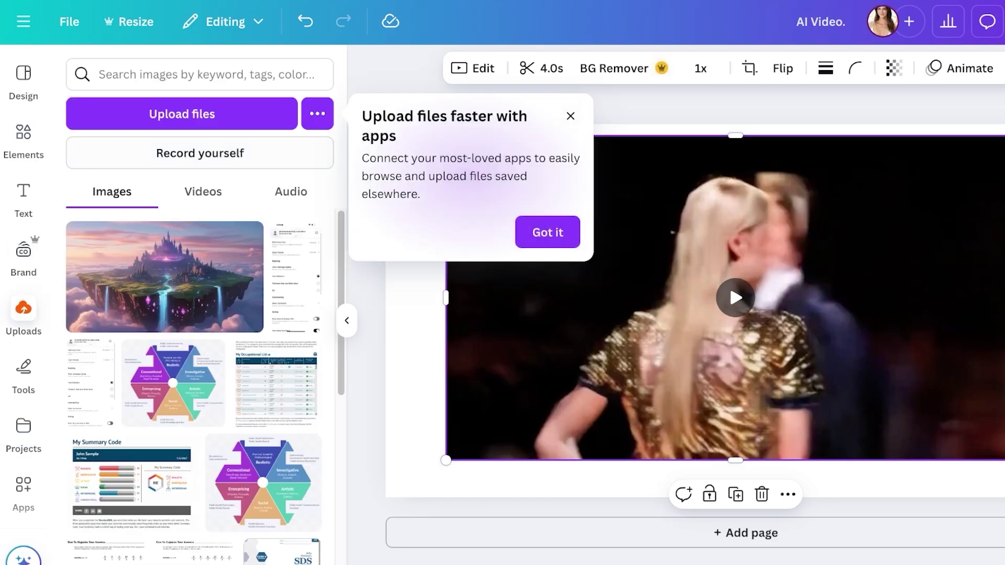
click(203, 192)
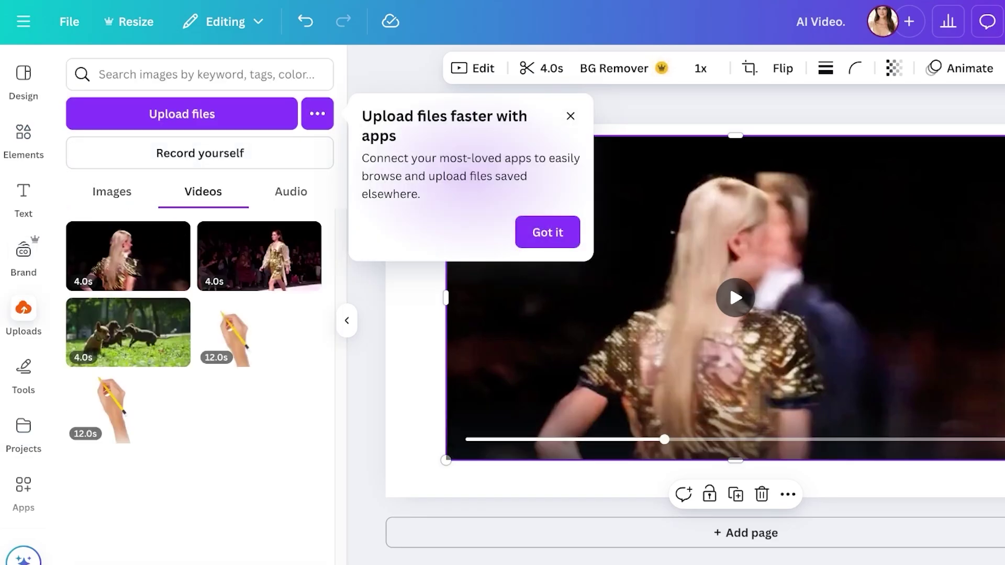
click(547, 233)
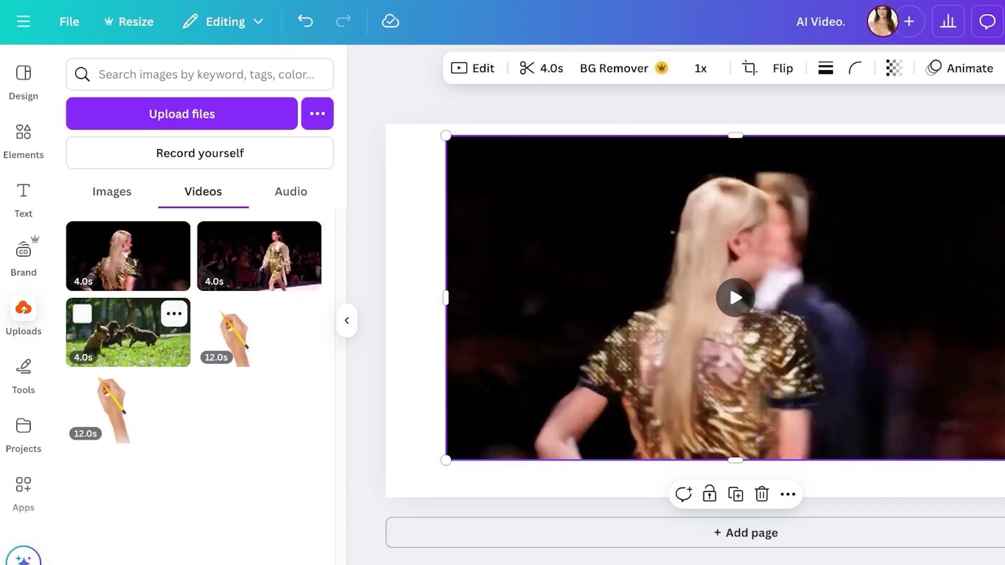
- Delete the enlarged video from the page and add the two runway videos and the animals-on-grass video from the uploads
key(Delete)
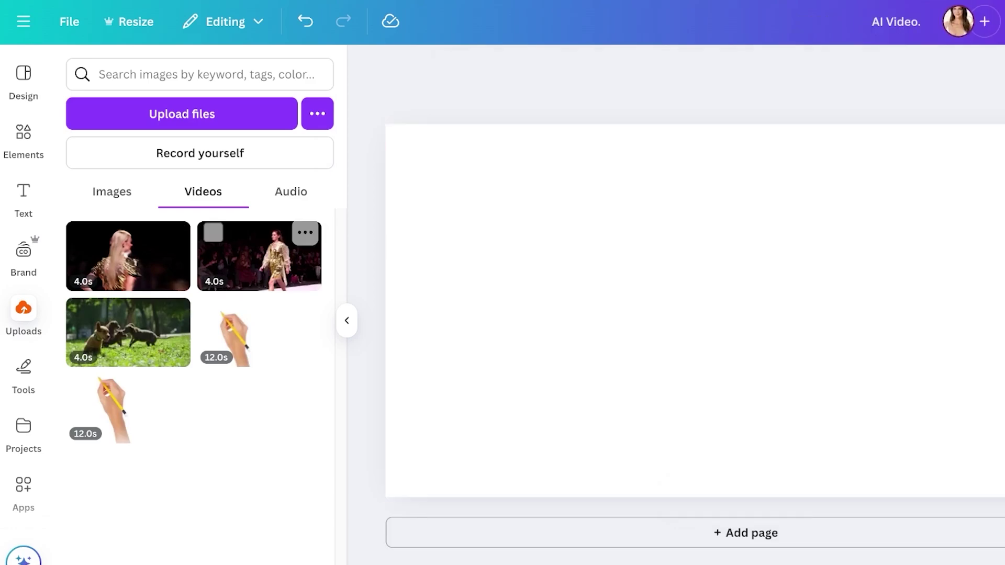
click(259, 257)
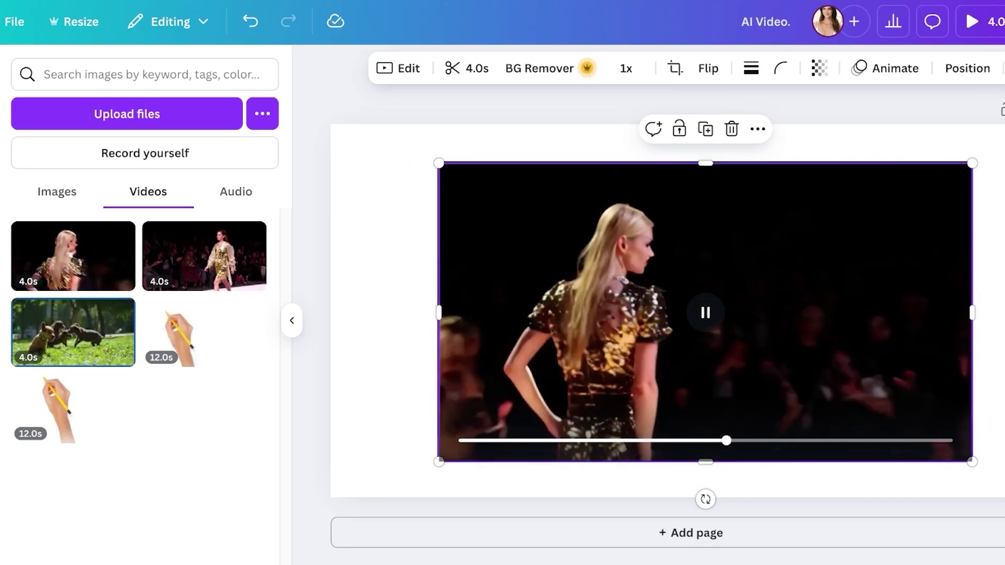
click(73, 335)
- Move the two runway videos to the page's lower-left and upper-left corners and delete the animals-on-grass video
drag(602, 314, 398, 406)
drag(604, 210, 466, 68)
click(869, 303)
key(Delete)
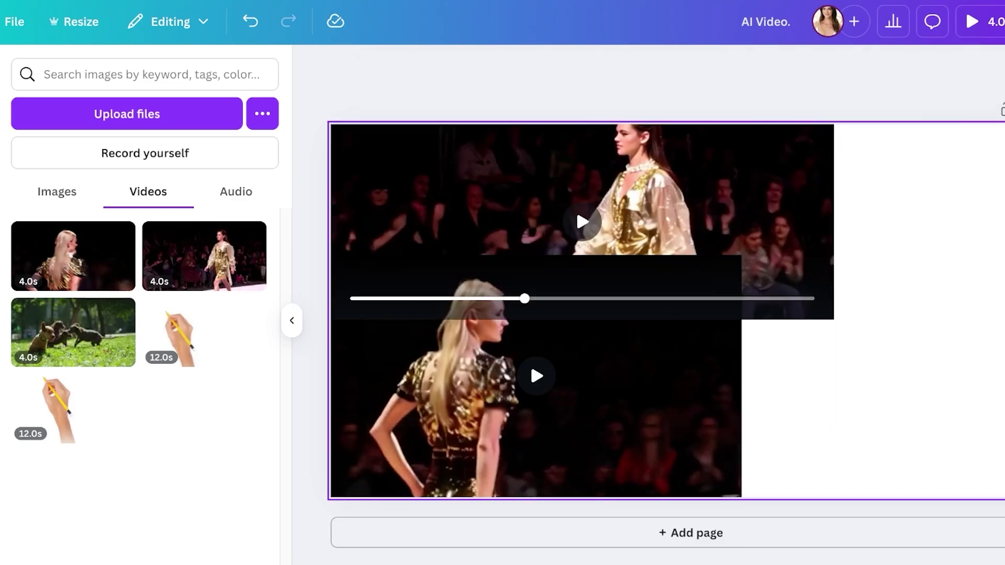
- Rearrange the runway videos, placing the brunette model's at the page's upper middle and the blonde model's over the lower edge
drag(733, 215, 975, 245)
drag(806, 236, 682, 321)
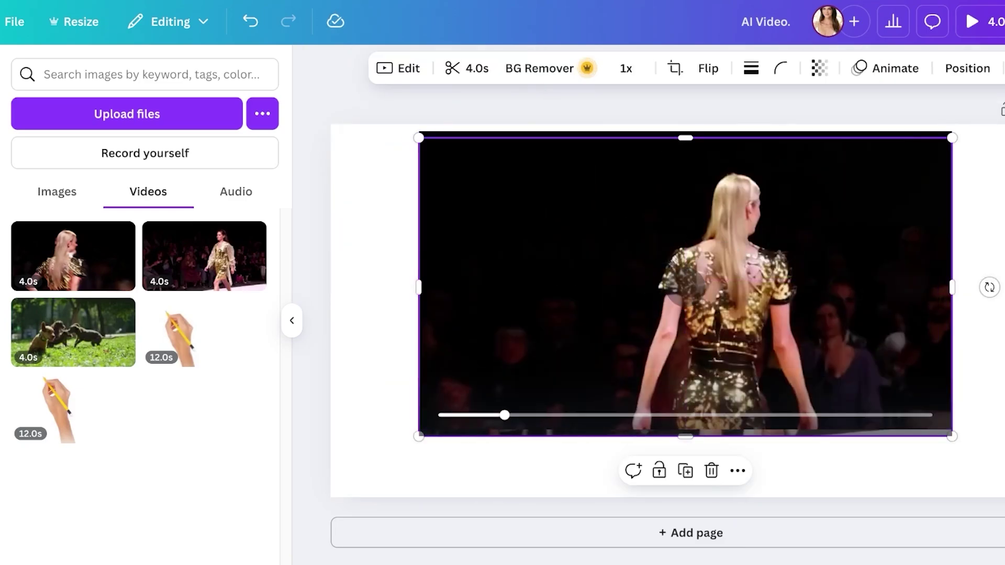
click(681, 108)
drag(679, 193, 601, 432)
click(601, 432)
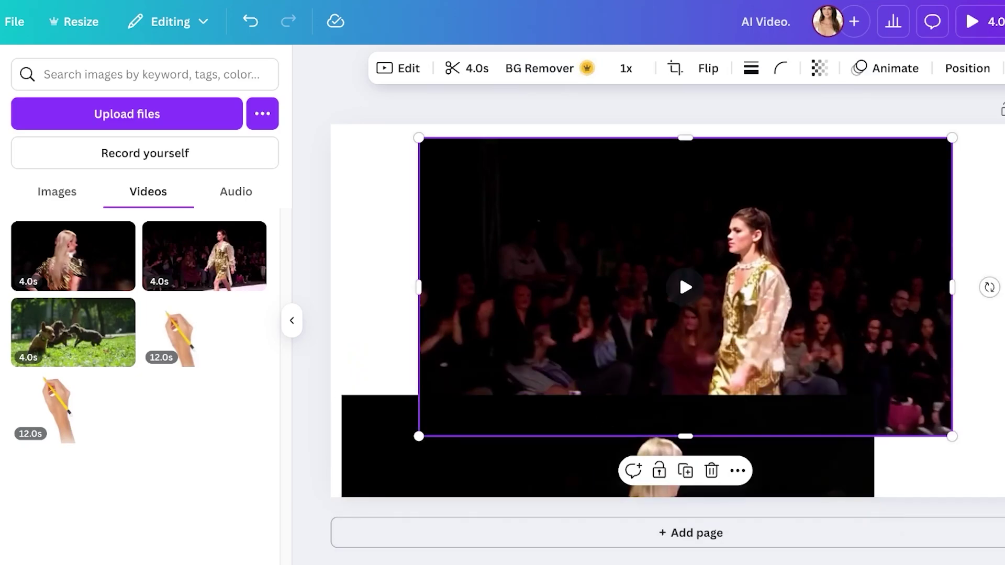